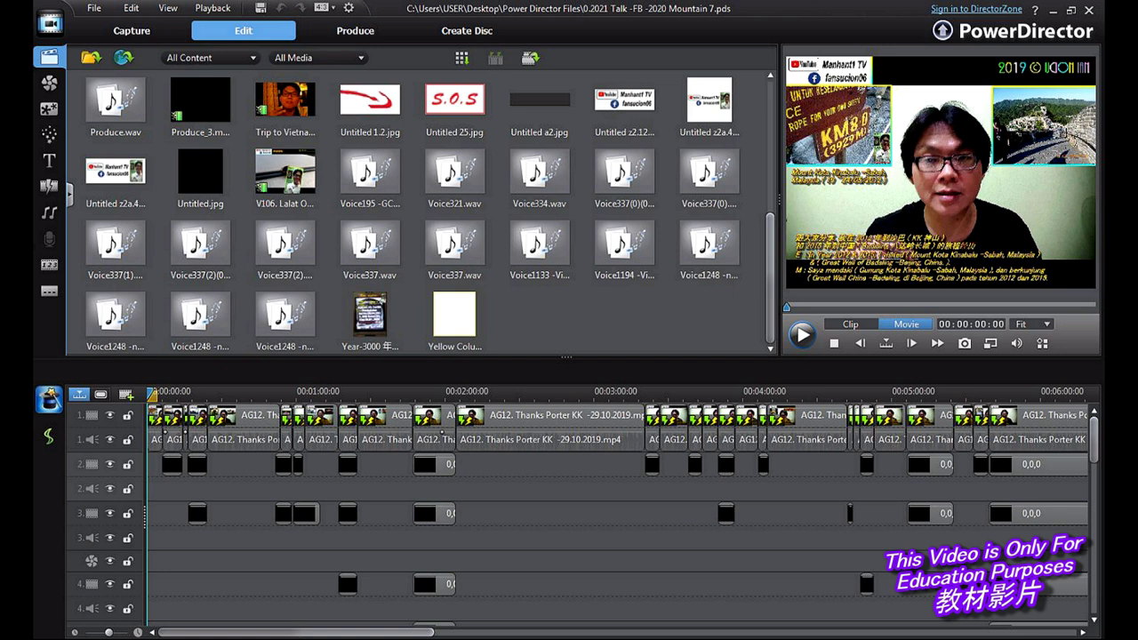
Step: Scrub through the long track 1 clip between about 00:02:32 and 00:02:52 to preview its footage and subtitles
{"action": "left_click", "coordinate": [557, 392]}
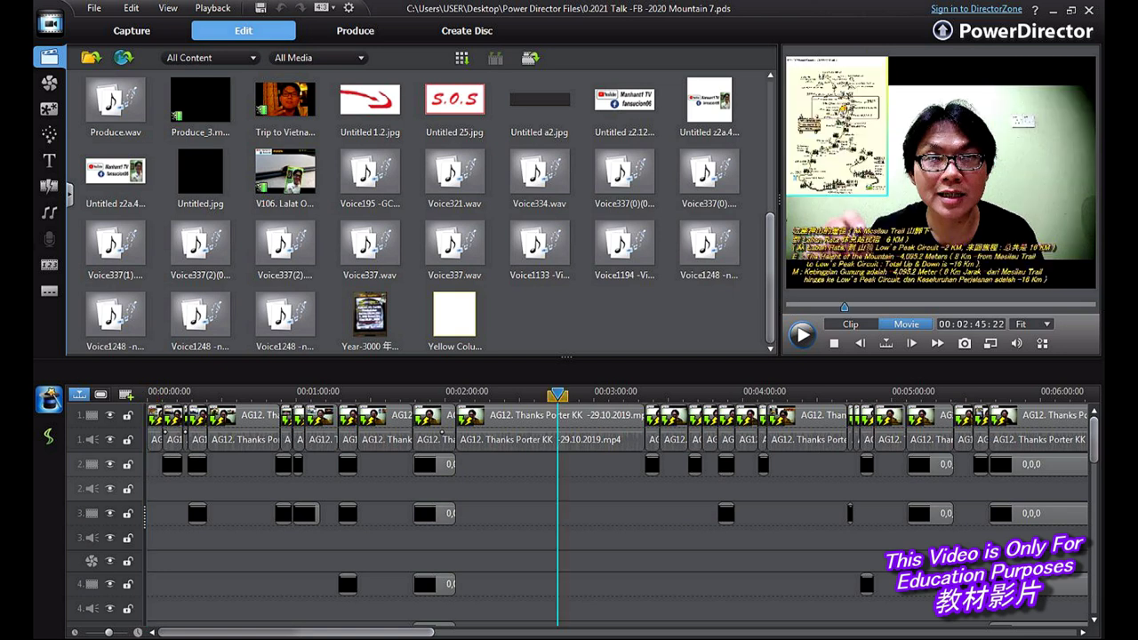
{"action": "left_click", "coordinate": [572, 392]}
{"action": "left_click", "coordinate": [542, 392]}
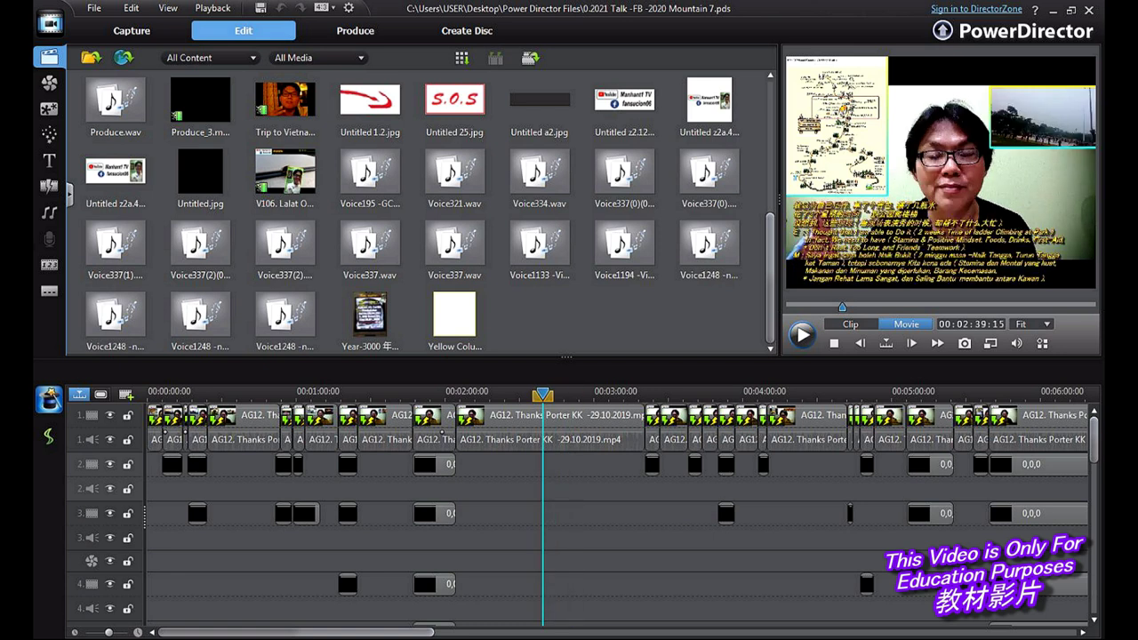
{"action": "left_click", "coordinate": [573, 392]}
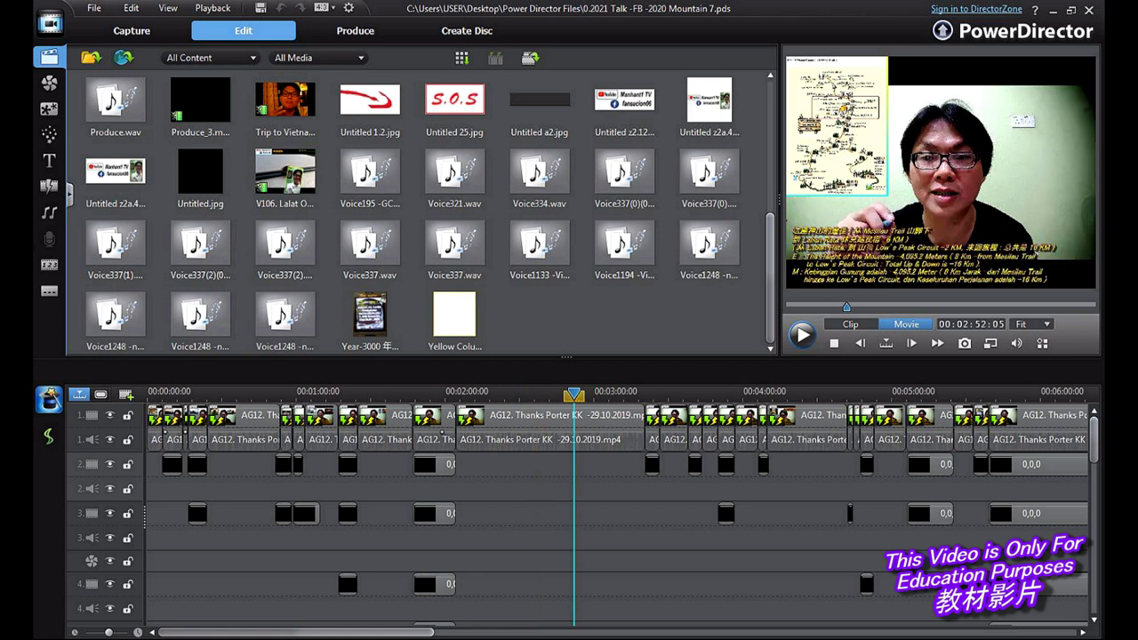
{"action": "left_click", "coordinate": [534, 392]}
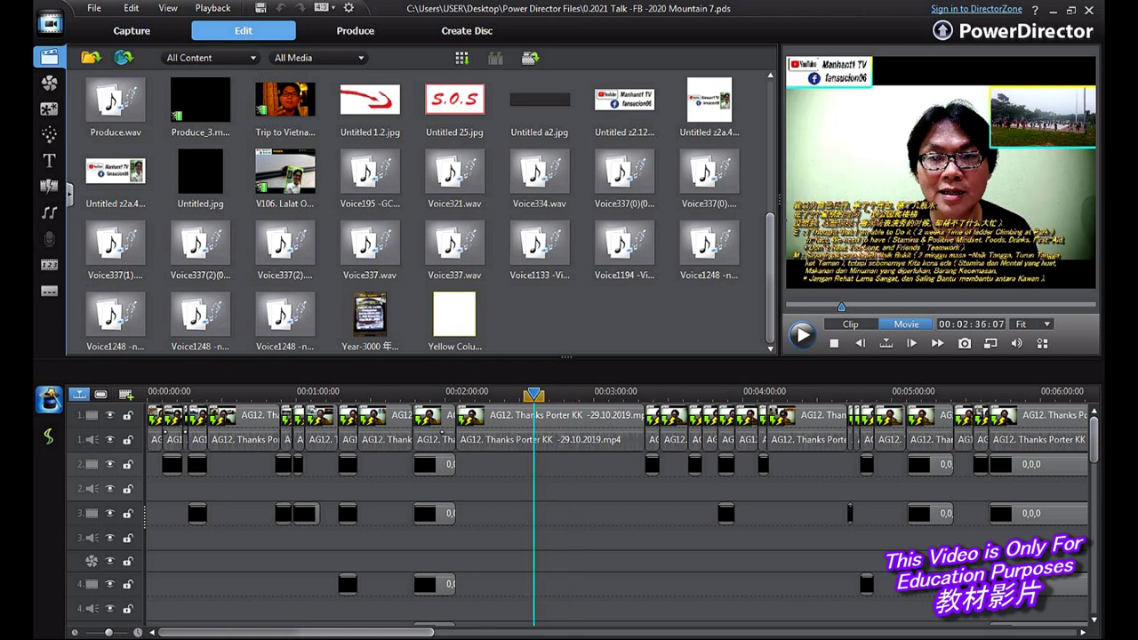
{"action": "left_click", "coordinate": [572, 392]}
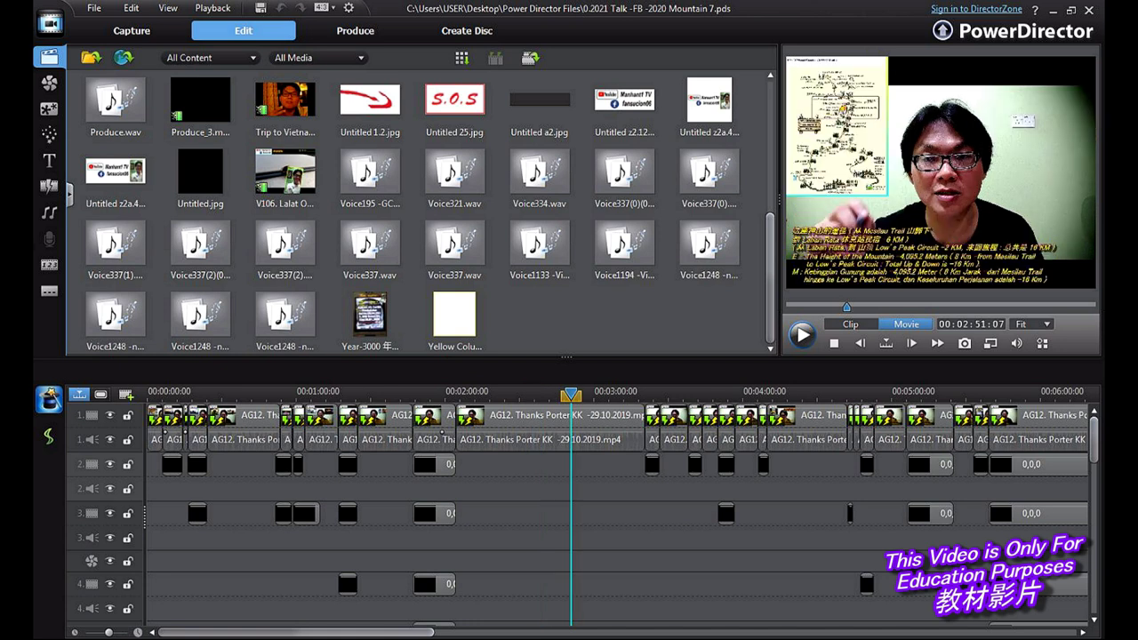
{"action": "left_click", "coordinate": [525, 392]}
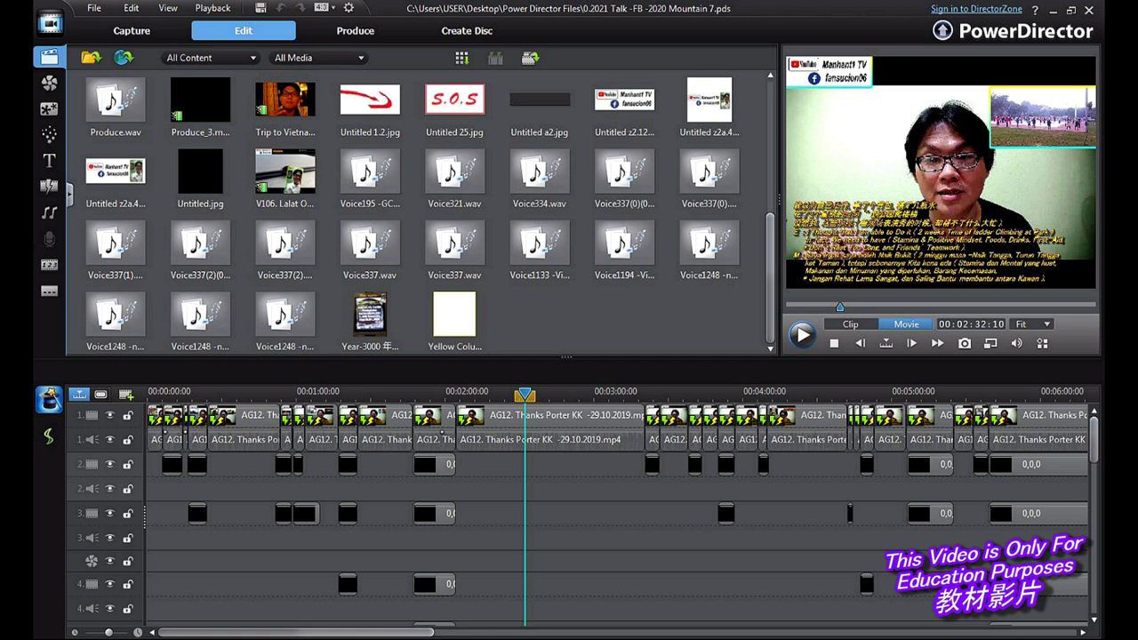
Step: Look over the timeline and select the track 1 clips of roughly the first minute one after another to preview the cuts
{"action": "left_click", "coordinate": [155, 440]}
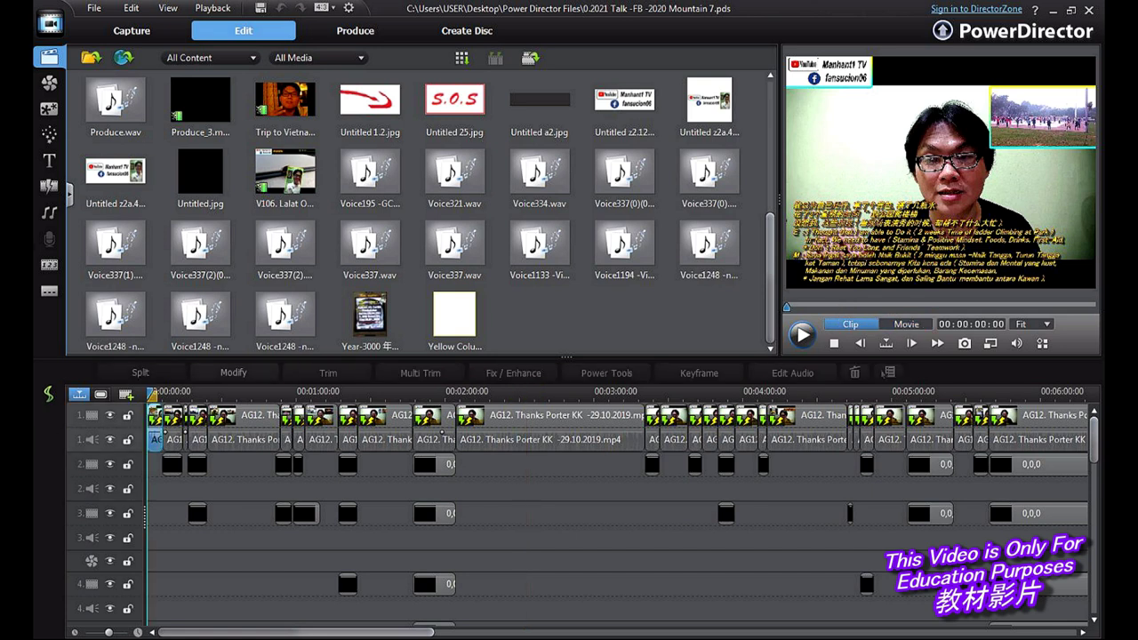
{"action": "left_click_drag", "start_coordinate": [296, 632], "coordinate": [627, 632]}
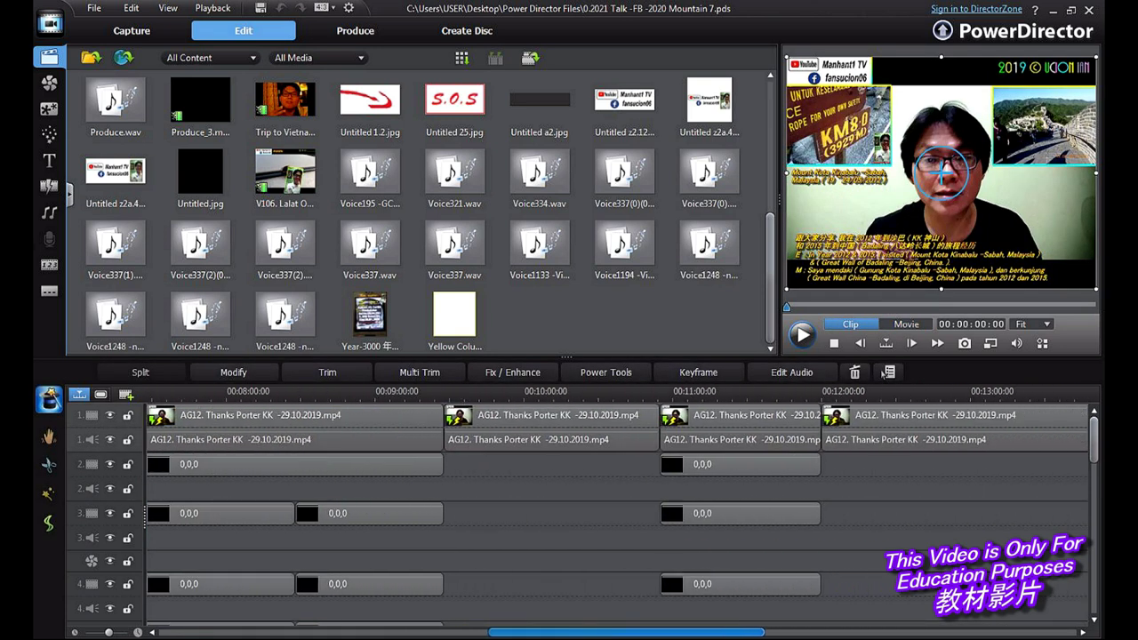
{"action": "scroll", "coordinate": [391, 490], "scroll_direction": "up", "scroll_amount": 8}
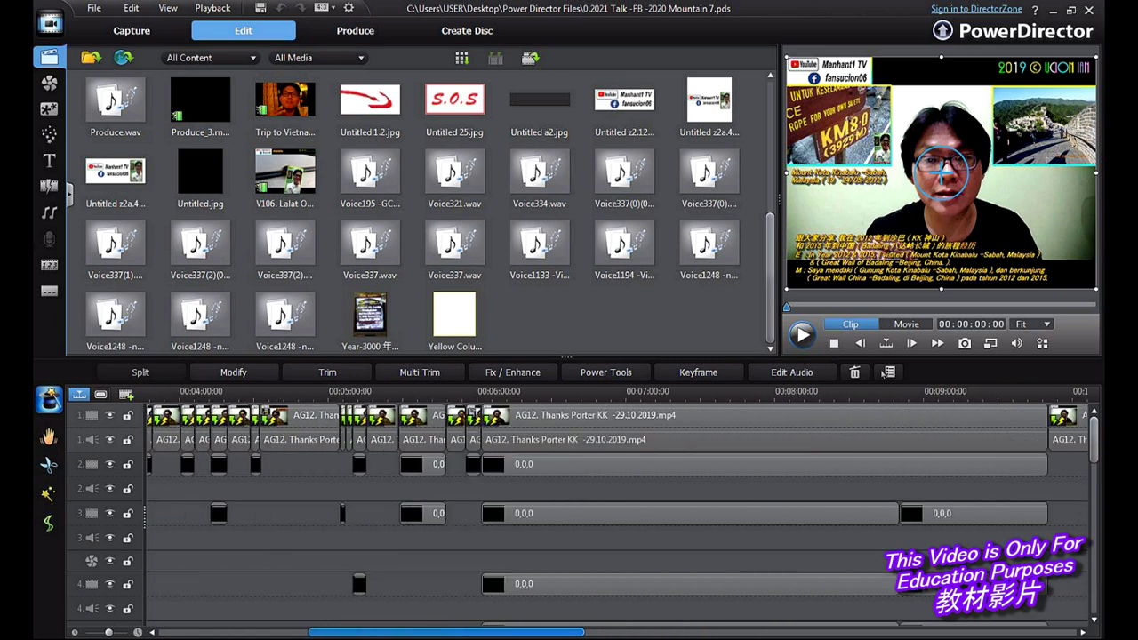
{"action": "scroll", "coordinate": [391, 490], "scroll_direction": "up", "scroll_amount": 8}
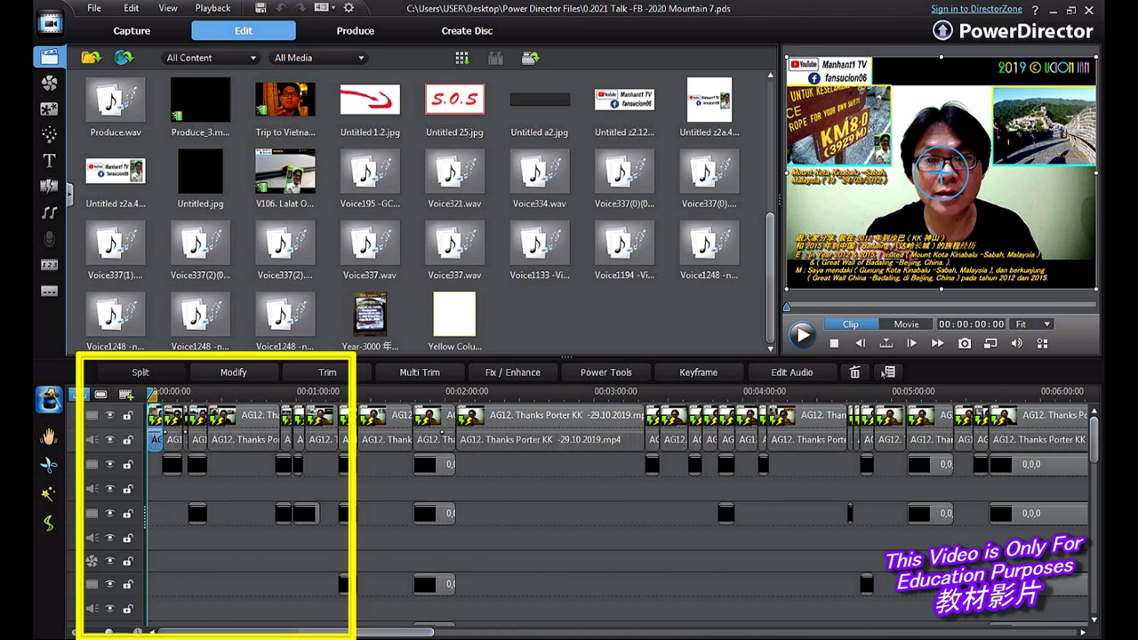
{"action": "left_click", "coordinate": [174, 439]}
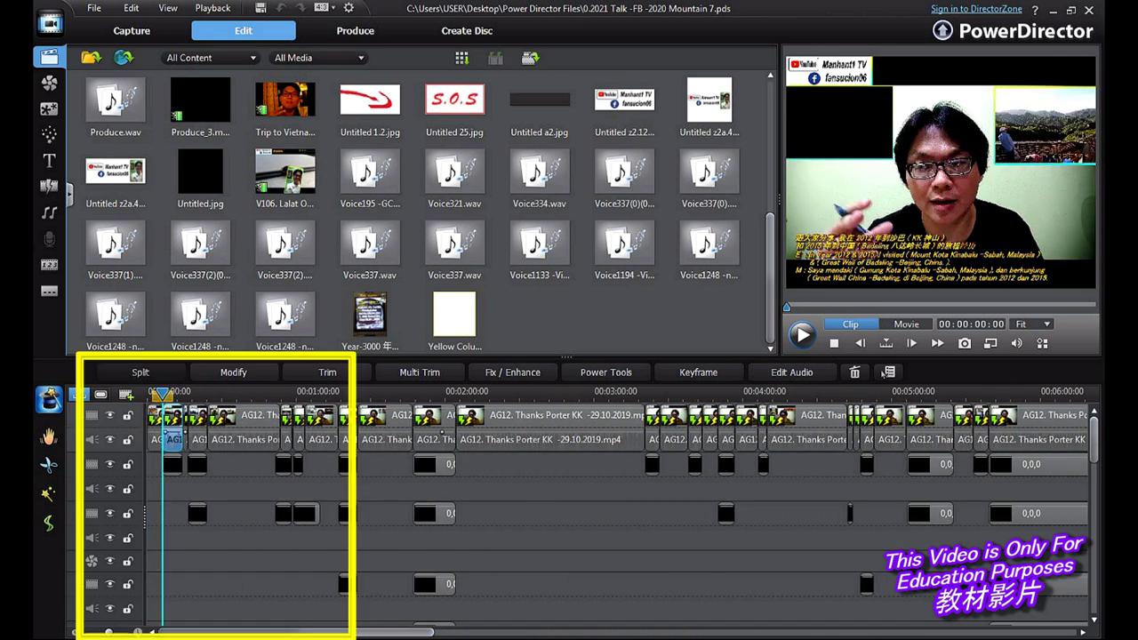
{"action": "left_click", "coordinate": [156, 440]}
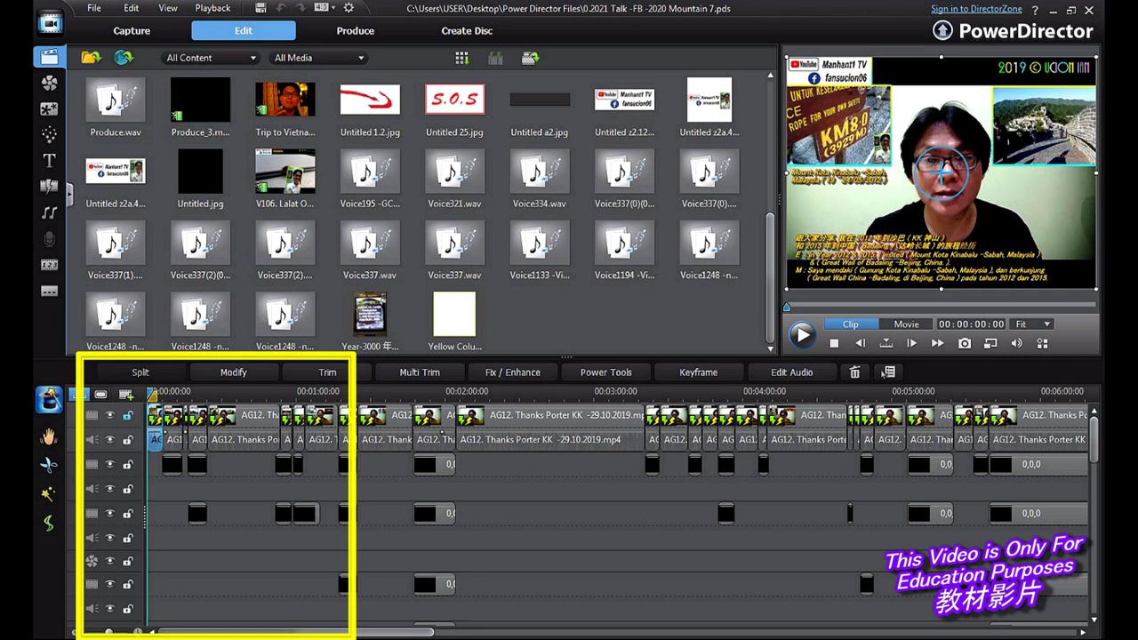
{"action": "left_click", "coordinate": [174, 440]}
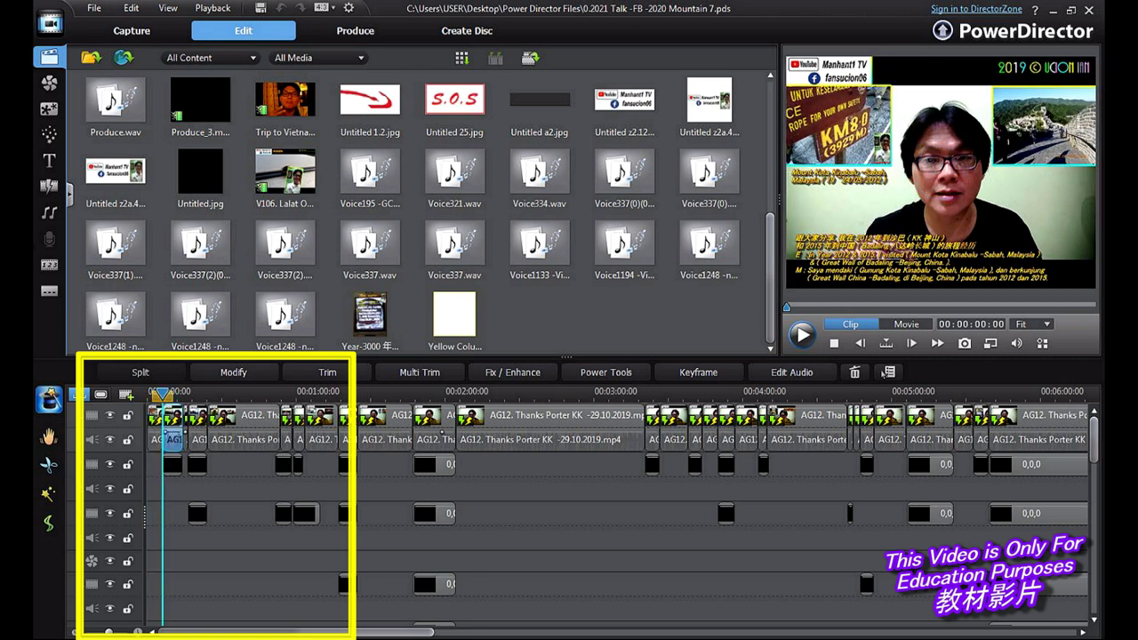
{"action": "left_click", "coordinate": [185, 439]}
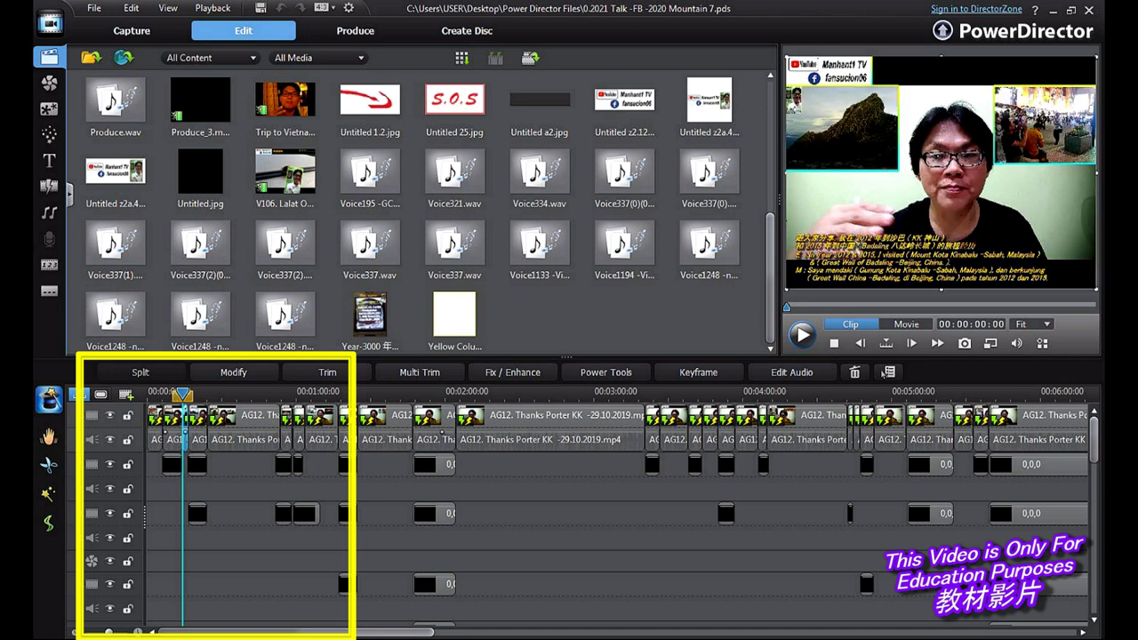
{"action": "left_click", "coordinate": [233, 439]}
{"action": "left_click", "coordinate": [287, 440]}
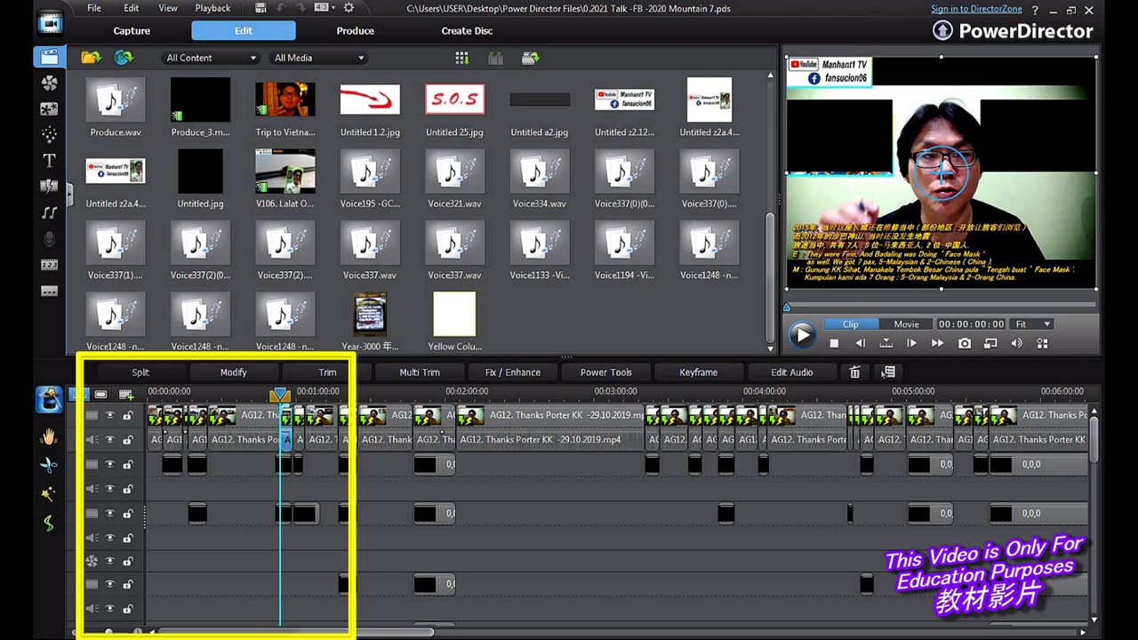
{"action": "left_click", "coordinate": [299, 418]}
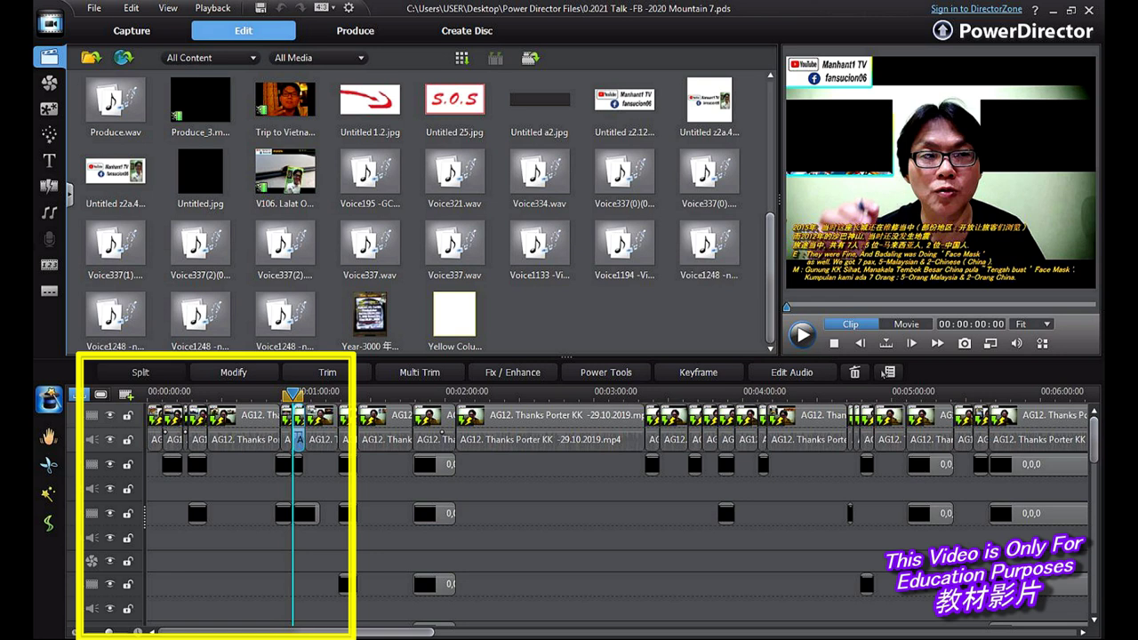
{"action": "left_click", "coordinate": [321, 418]}
{"action": "left_click", "coordinate": [941, 171]}
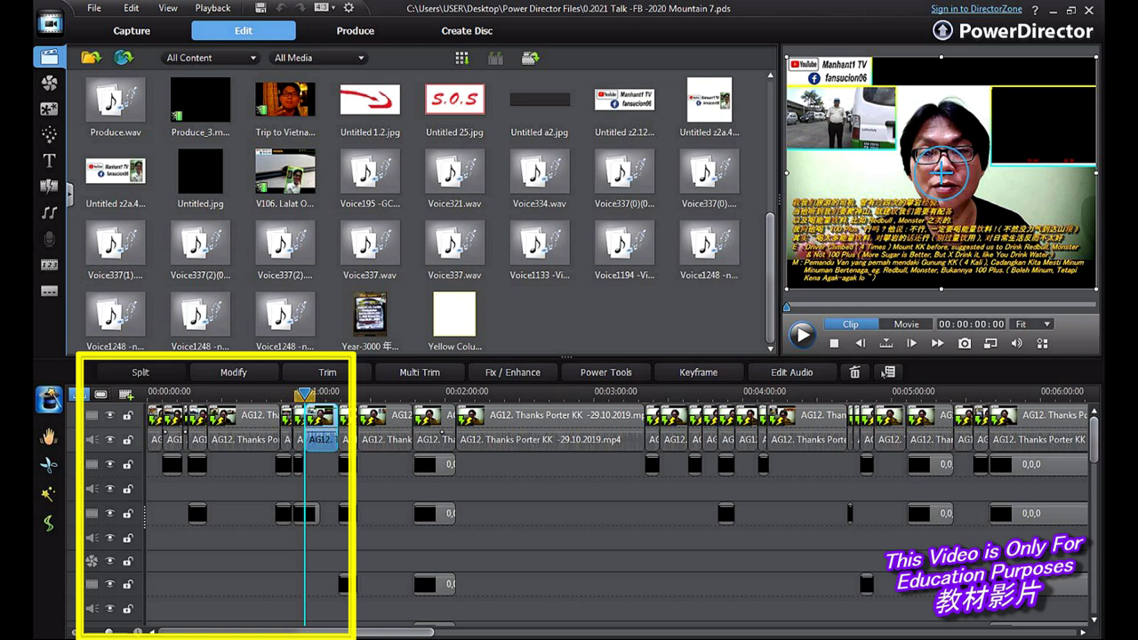
Step: Split the longest track 1 clip in the first minute at clip time 00:00:14:09 and select its second part
{"action": "left_click", "coordinate": [242, 392]}
{"action": "left_click", "coordinate": [242, 418]}
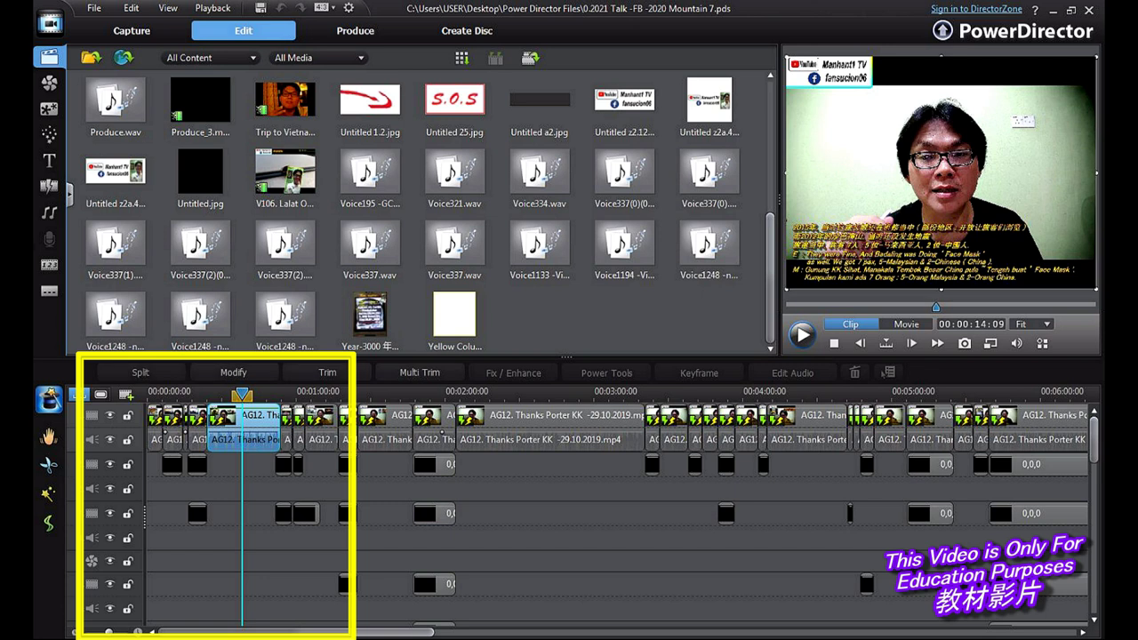
{"action": "left_click", "coordinate": [140, 372]}
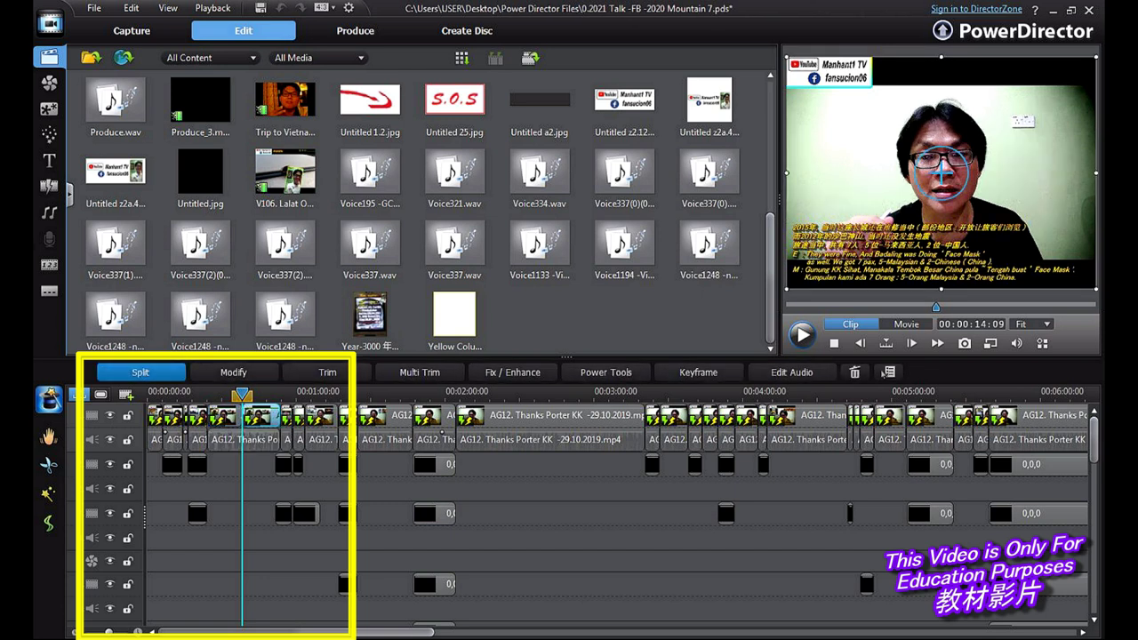
{"action": "left_click", "coordinate": [262, 439]}
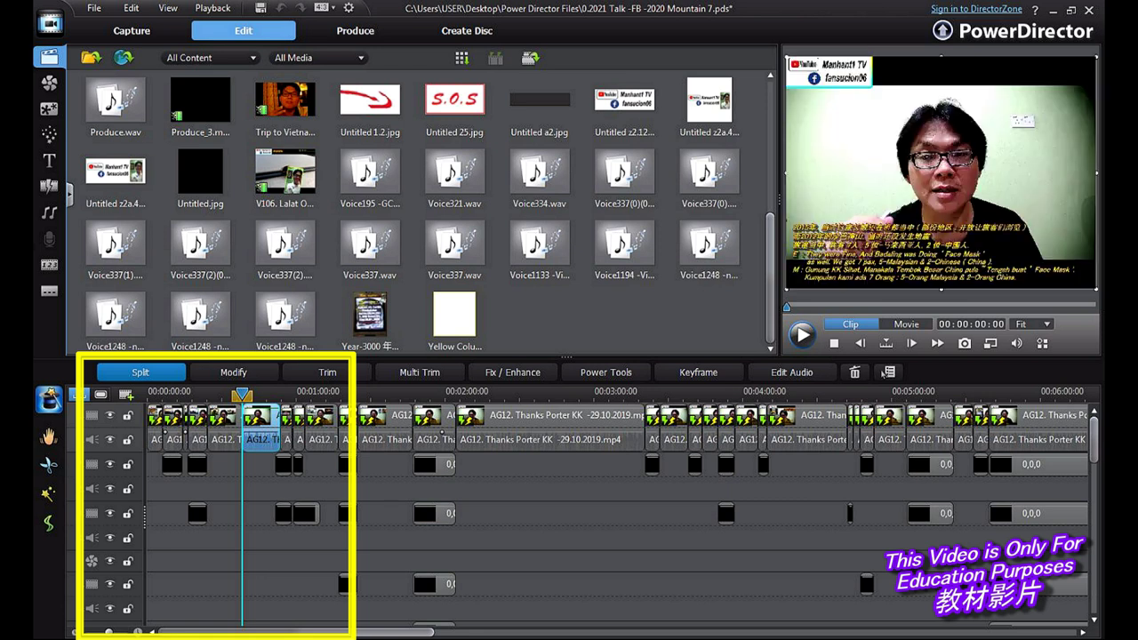
Step: Inspect the second black color clip on track 2 and the editing options available for it
{"action": "mouse_move", "coordinate": [1094, 440]}
{"action": "left_mouse_down"}
{"action": "mouse_move", "coordinate": [1094, 483]}
{"action": "mouse_move", "coordinate": [1094, 443]}
{"action": "left_mouse_up"}
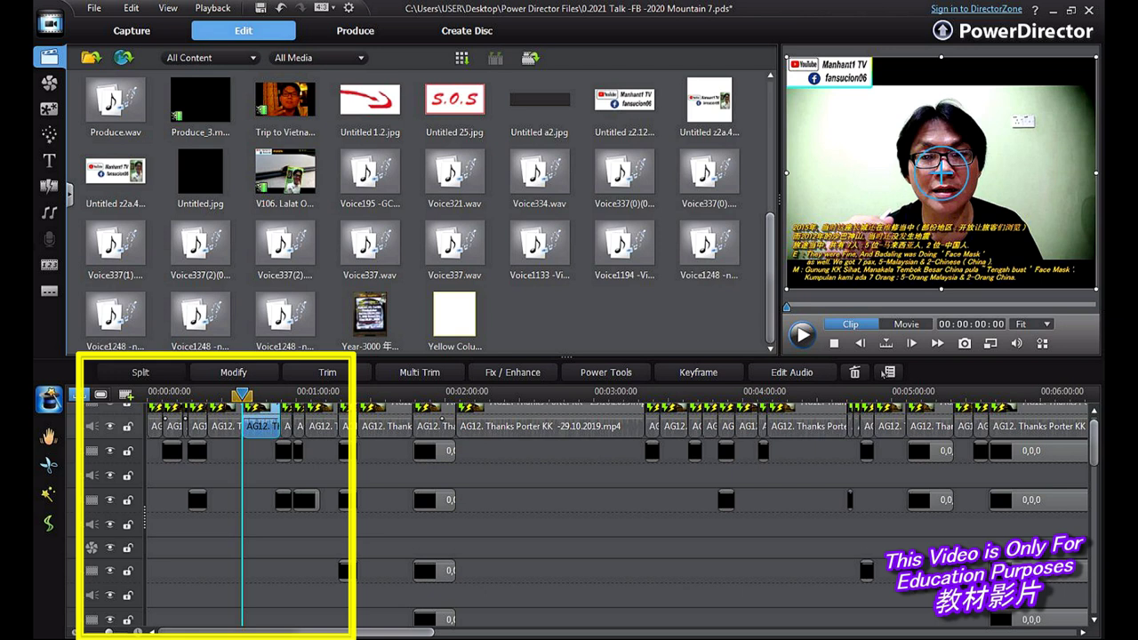
{"action": "scroll", "coordinate": [622, 511], "scroll_direction": "up", "scroll_amount": 1}
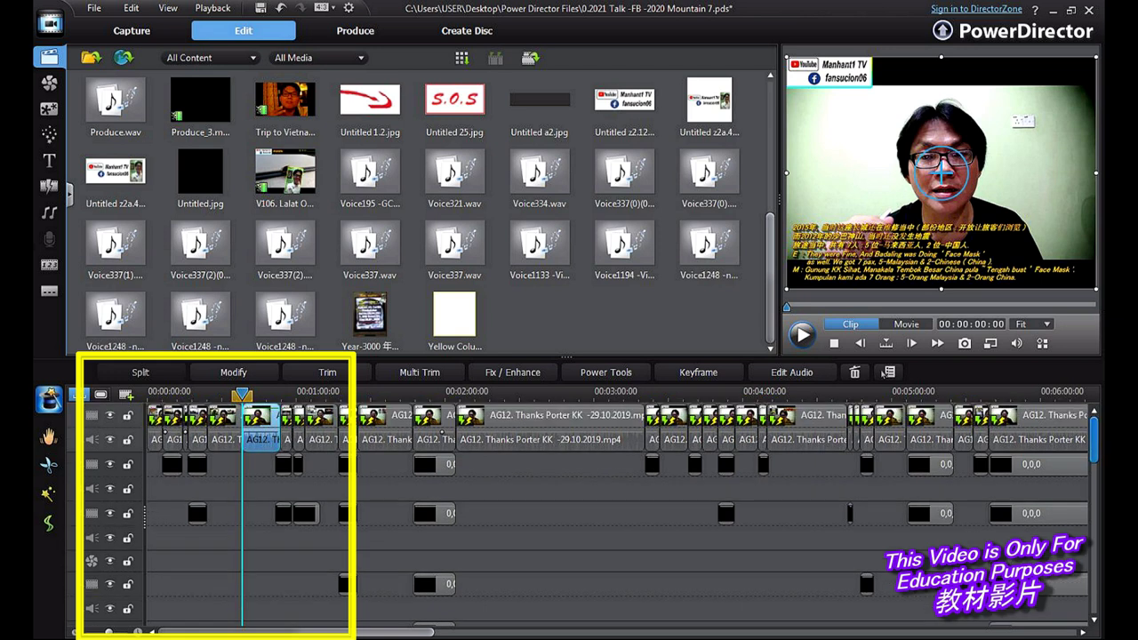
{"action": "left_click", "coordinate": [197, 464]}
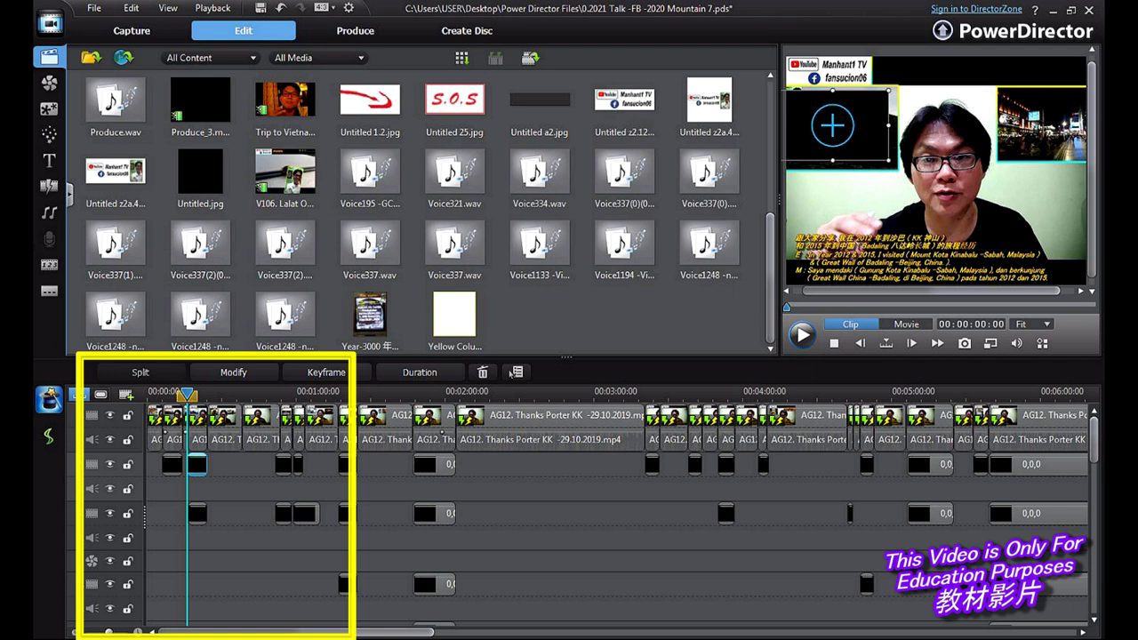
{"action": "right_click", "coordinate": [197, 464]}
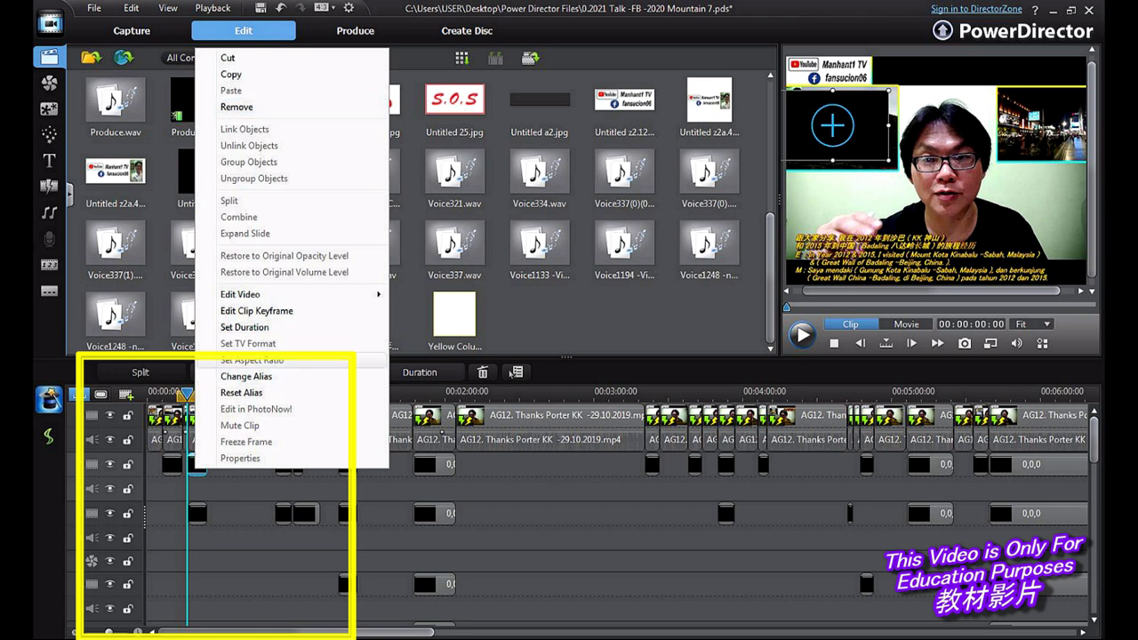
{"action": "left_click", "coordinate": [245, 491]}
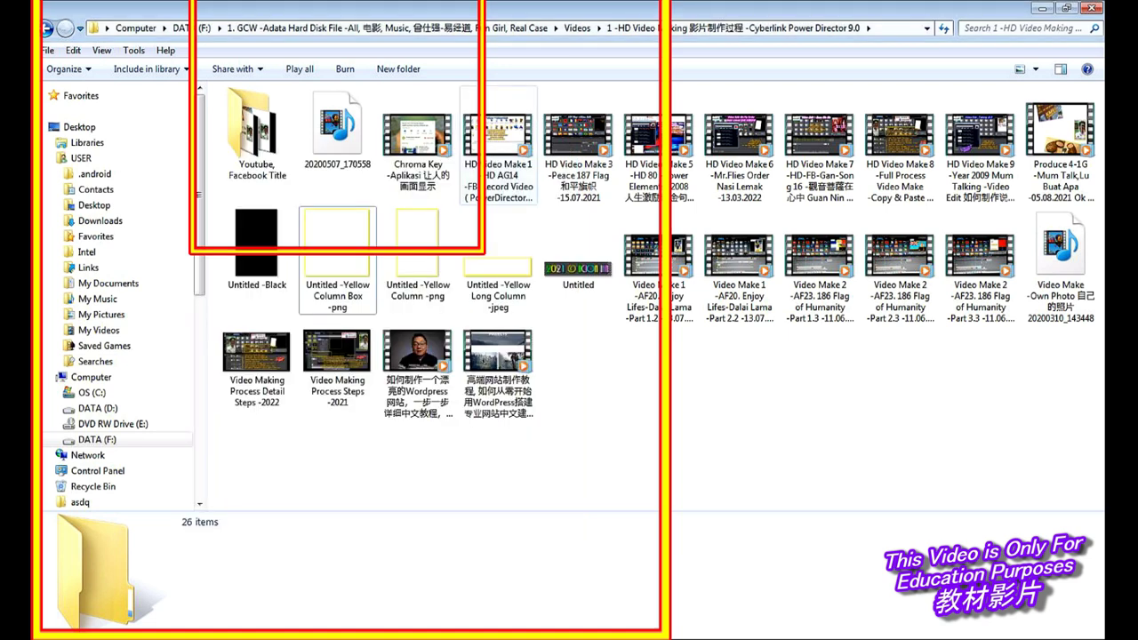
Step: Open the image "Untitled -Yellow Column Box -png" from the video-making folder in Paint
{"action": "right_click", "coordinate": [349, 260]}
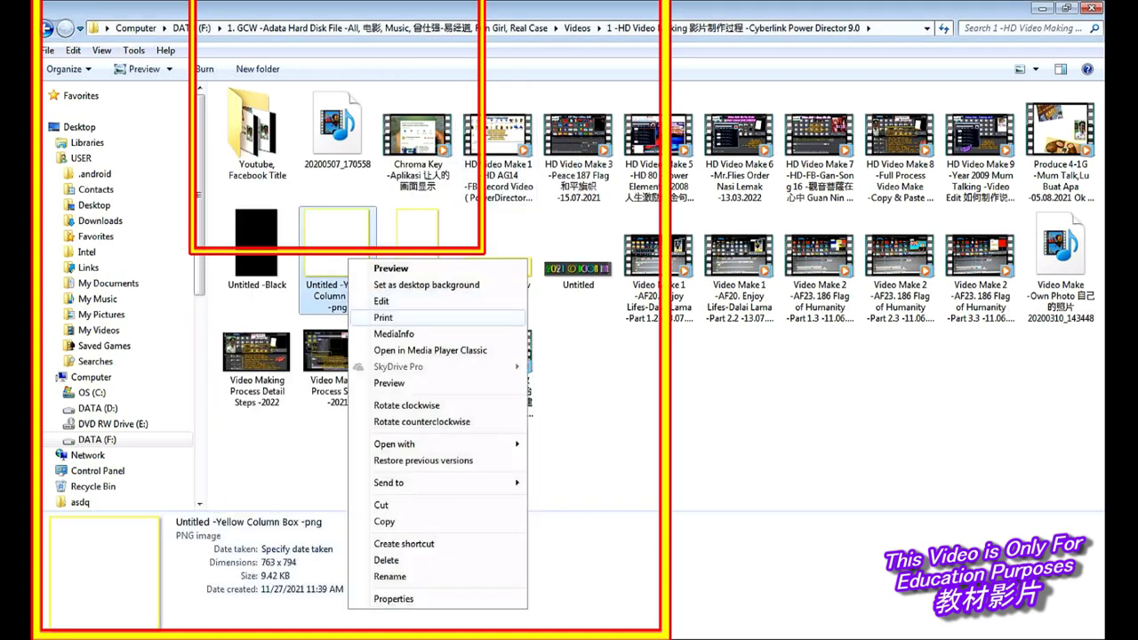
{"action": "mouse_move", "coordinate": [438, 444]}
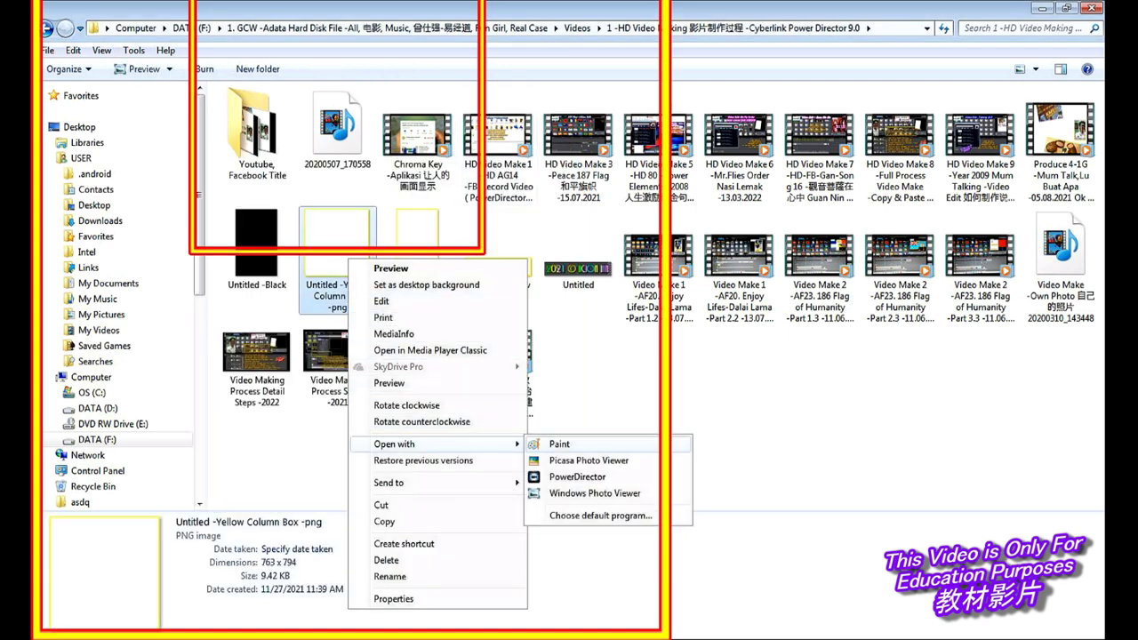
{"action": "left_click", "coordinate": [560, 444]}
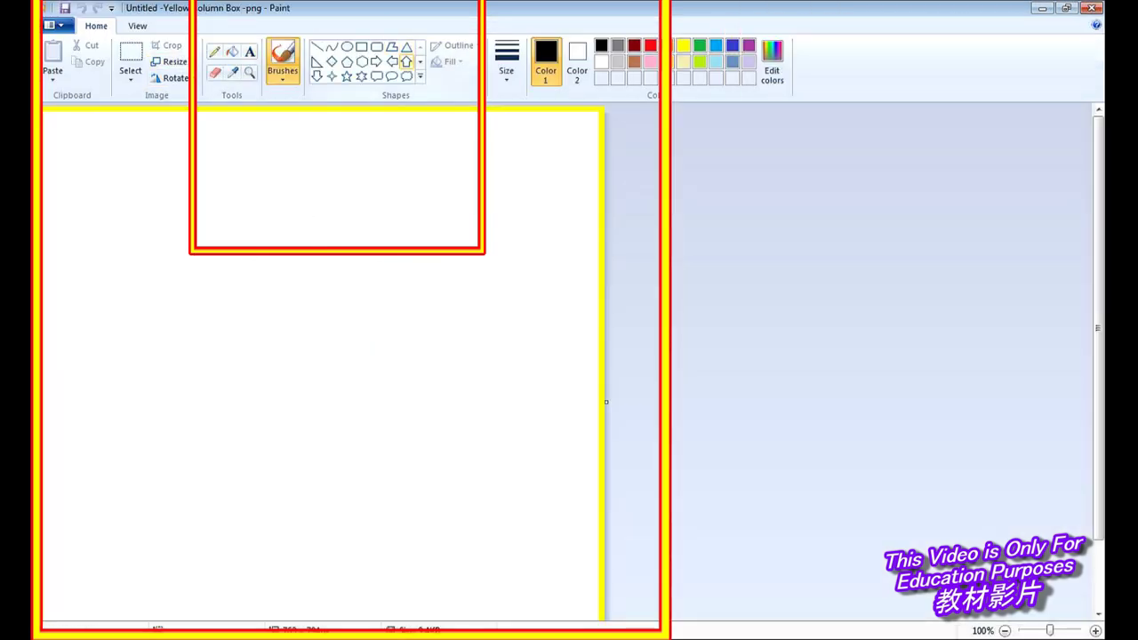
Step: Draw a black rectangle along the image's yellow border, thicken its outline and fill the interior with black
{"action": "left_click", "coordinate": [361, 47]}
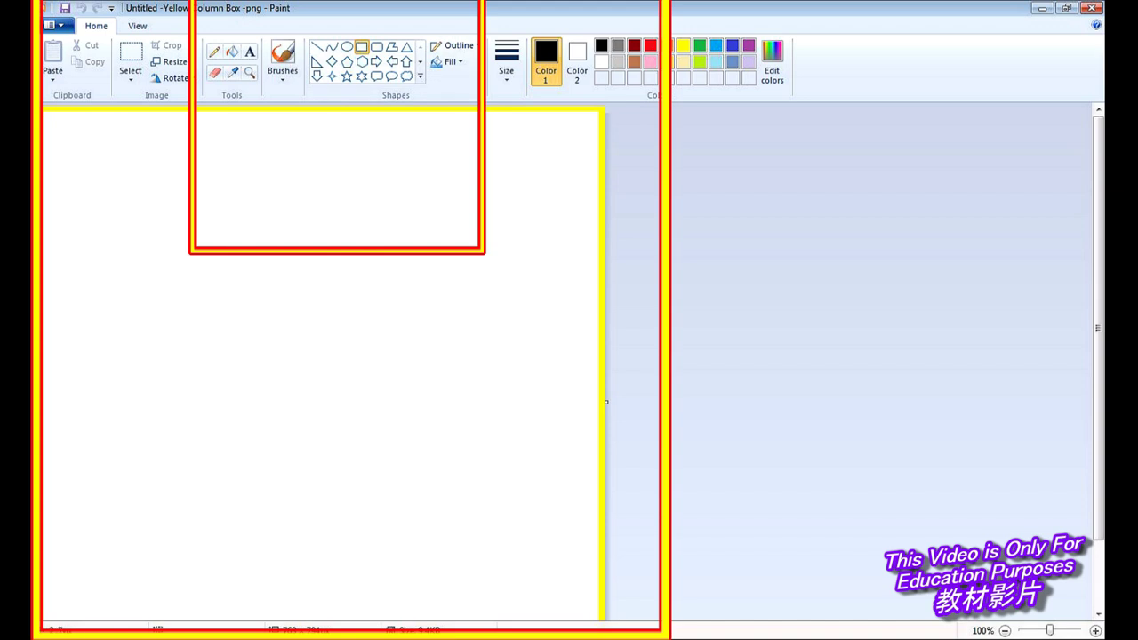
{"action": "left_click_drag", "start_coordinate": [44, 111], "coordinate": [603, 638]}
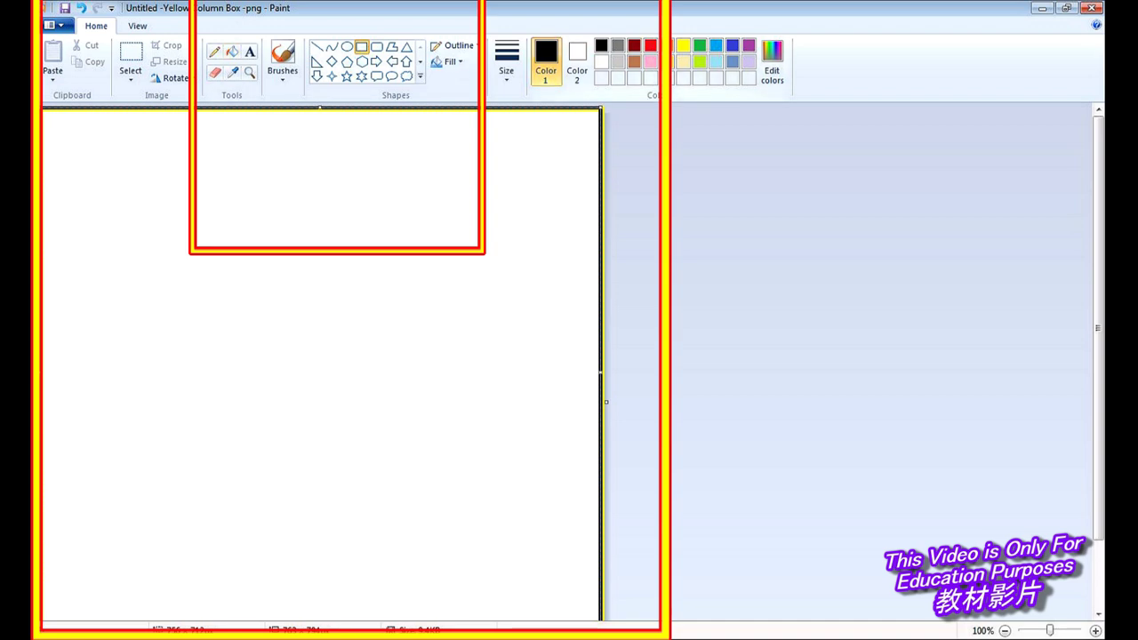
{"action": "left_click", "coordinate": [506, 62]}
{"action": "left_click", "coordinate": [541, 178]}
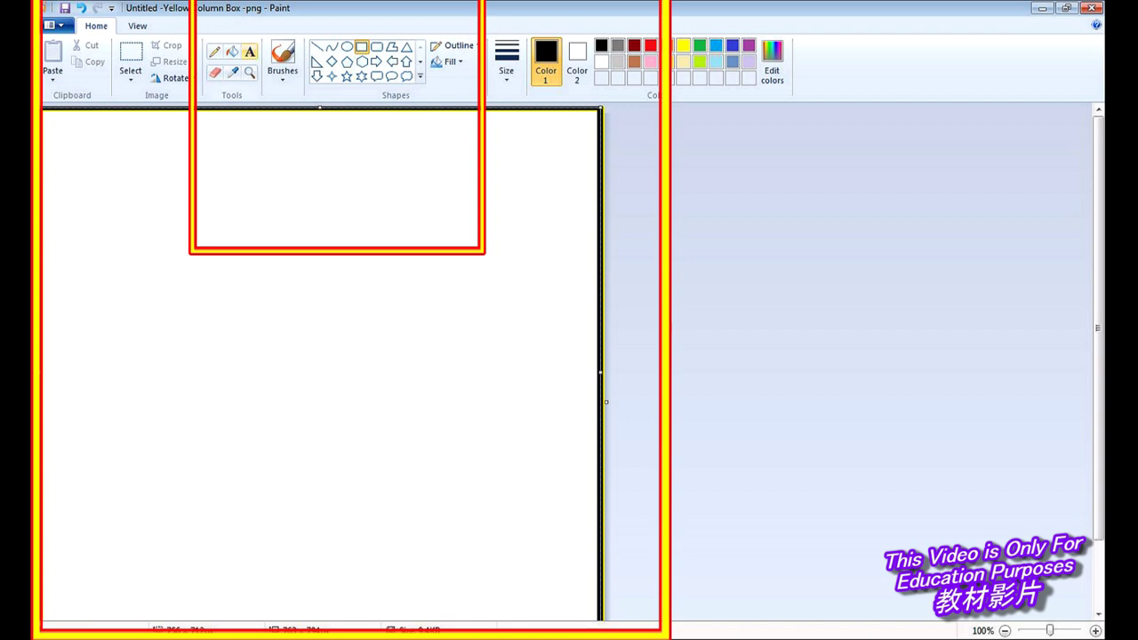
{"action": "left_click", "coordinate": [232, 51]}
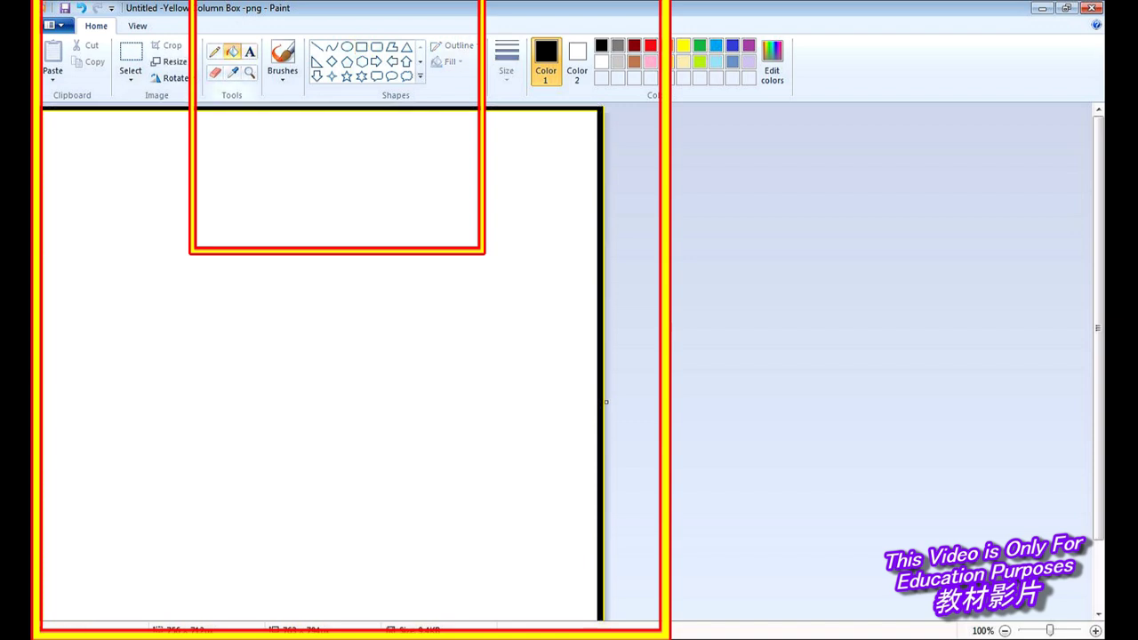
{"action": "left_click", "coordinate": [381, 232]}
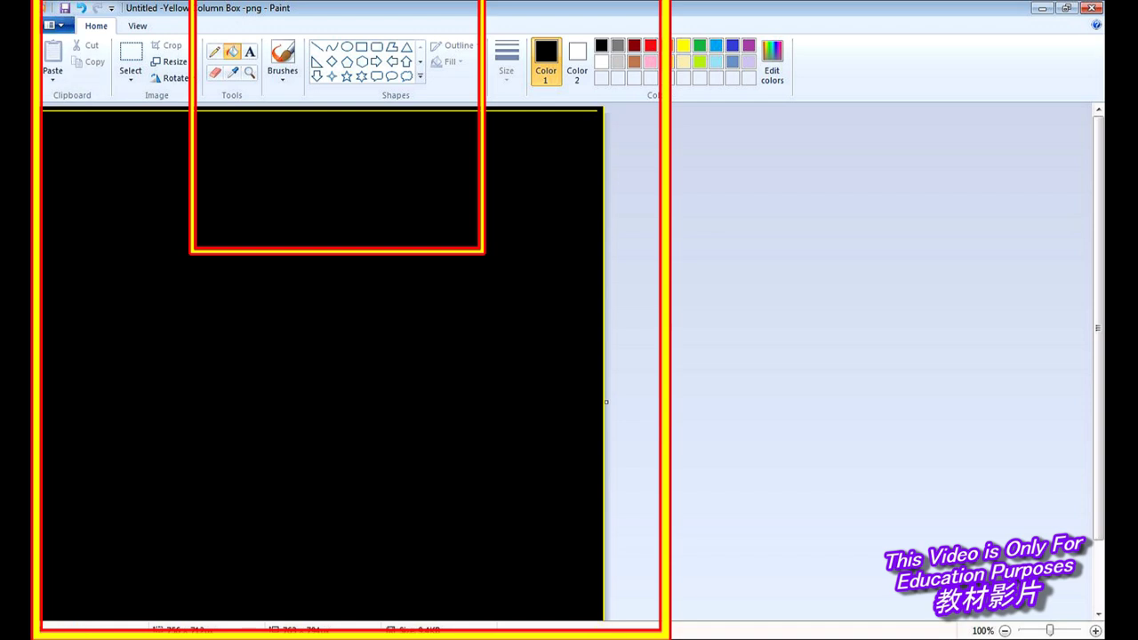
Step: Save the black-filled image as the JPEG "Untitled -Yellow Column Box -jpg 1" in the video-making folder and close Paint
{"action": "key", "text": "F12"}
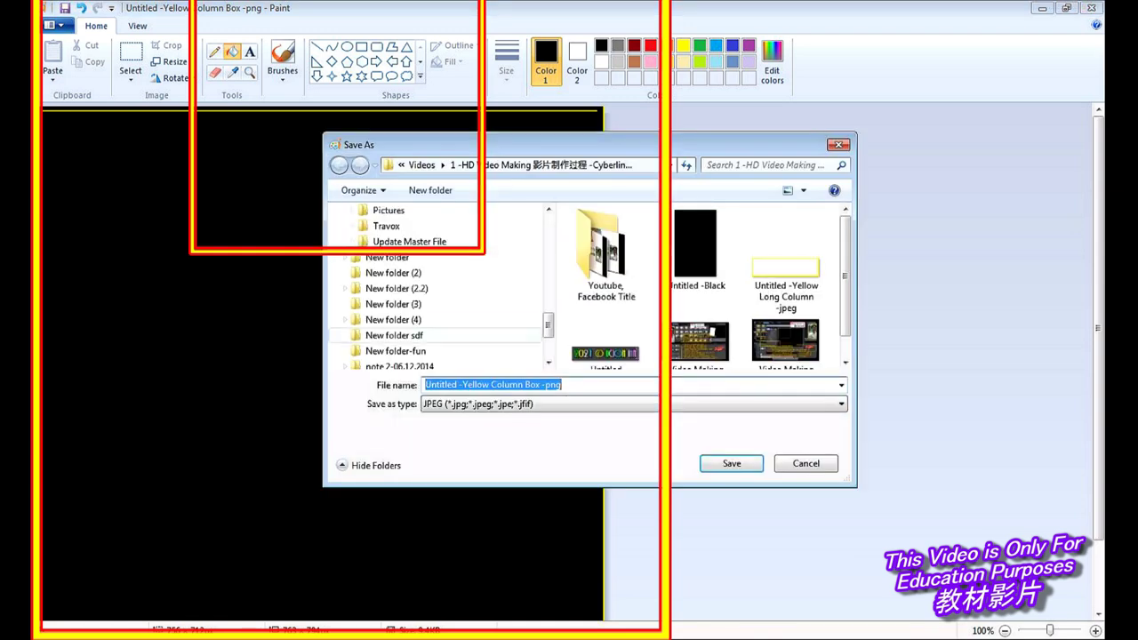
{"action": "left_click", "coordinate": [562, 385]}
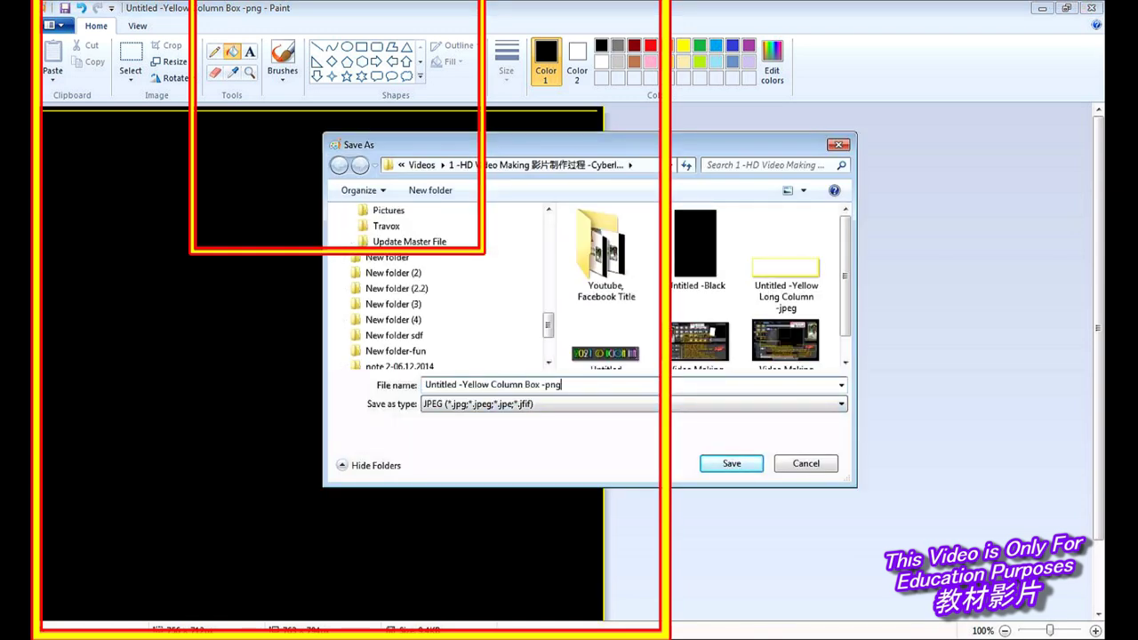
{"action": "left_click", "coordinate": [544, 385]}
{"action": "key", "text": "Delete"}
{"action": "key", "text": "Delete"}
{"action": "key", "text": "Delete"}
{"action": "type", "text": "jpg"}
{"action": "key", "text": "Return"}
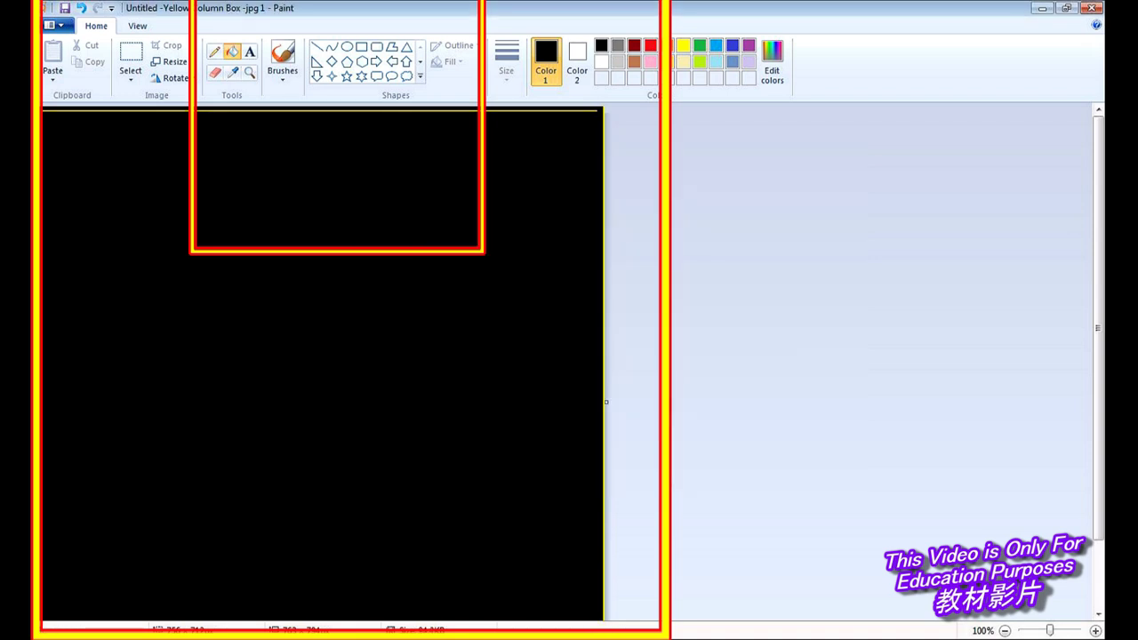
{"action": "left_click", "coordinate": [1093, 8]}
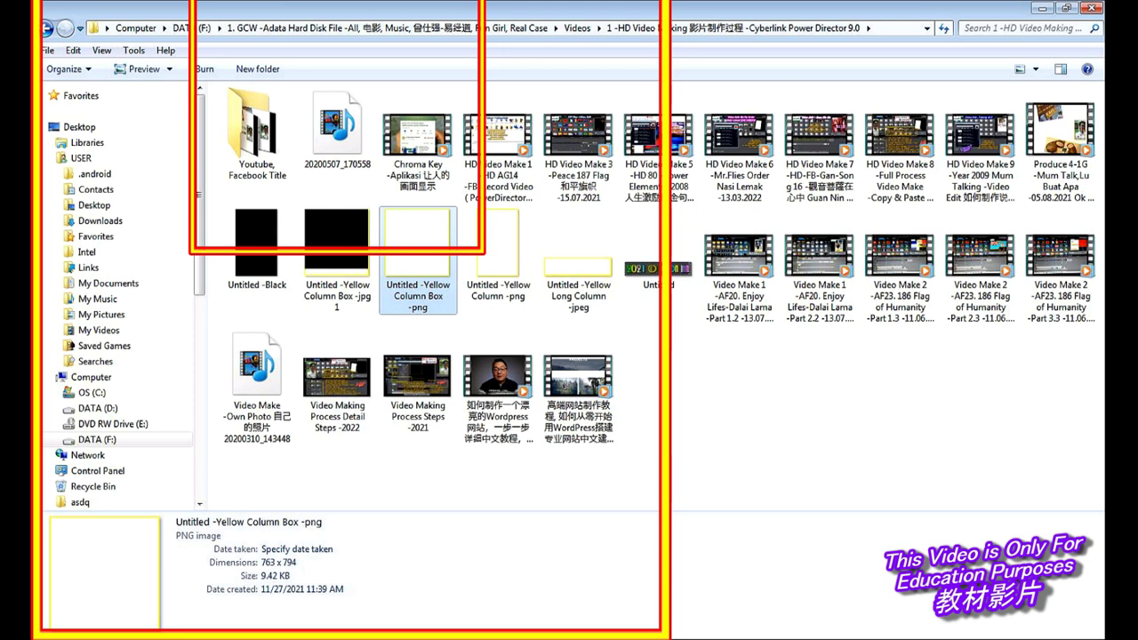
Step: Minimize the LoiLo Game Recorder window and open the image "Untitled -Yellow Column Box -png" in Paint
{"action": "key", "text": "alt+Tab"}
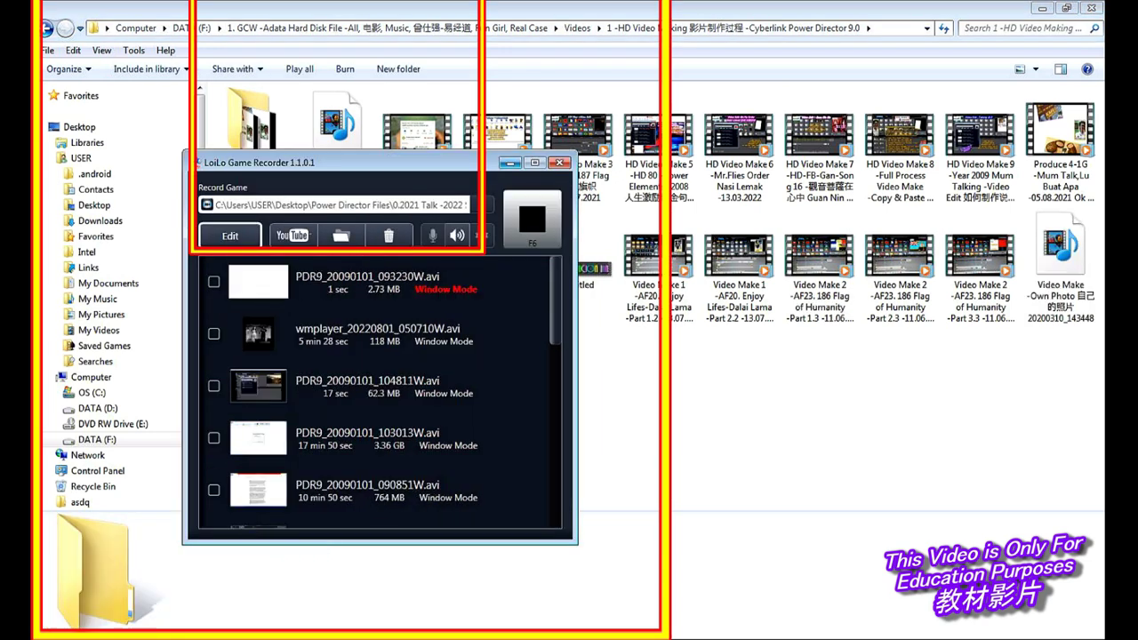
{"action": "left_click", "coordinate": [511, 163]}
{"action": "left_click", "coordinate": [346, 259]}
{"action": "right_click", "coordinate": [348, 260]}
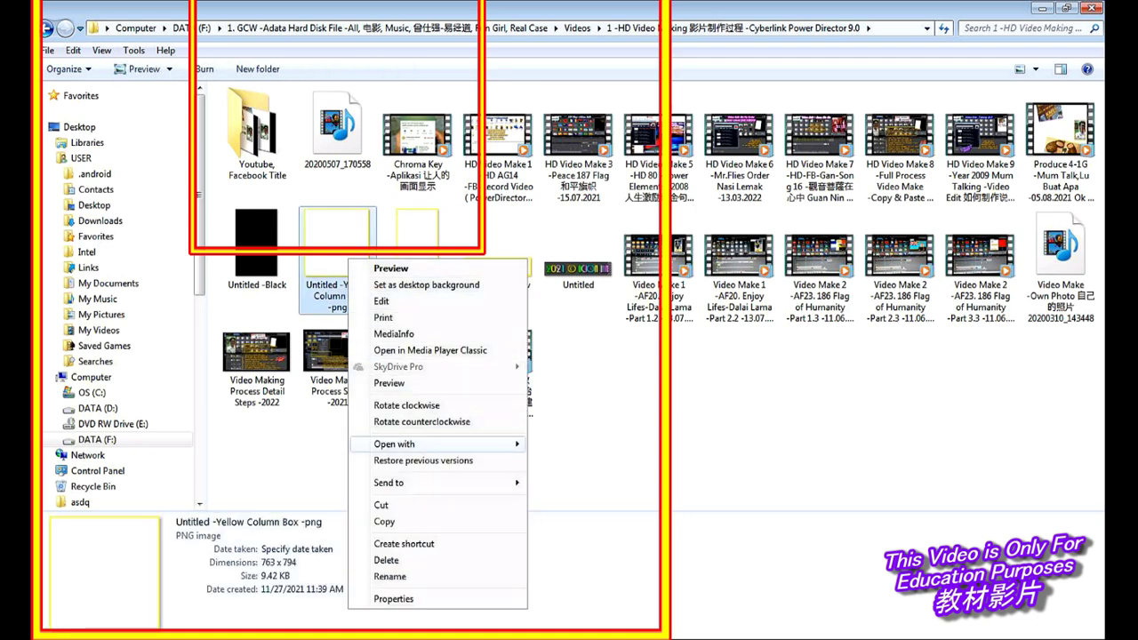
{"action": "mouse_move", "coordinate": [394, 444]}
{"action": "left_click", "coordinate": [559, 444]}
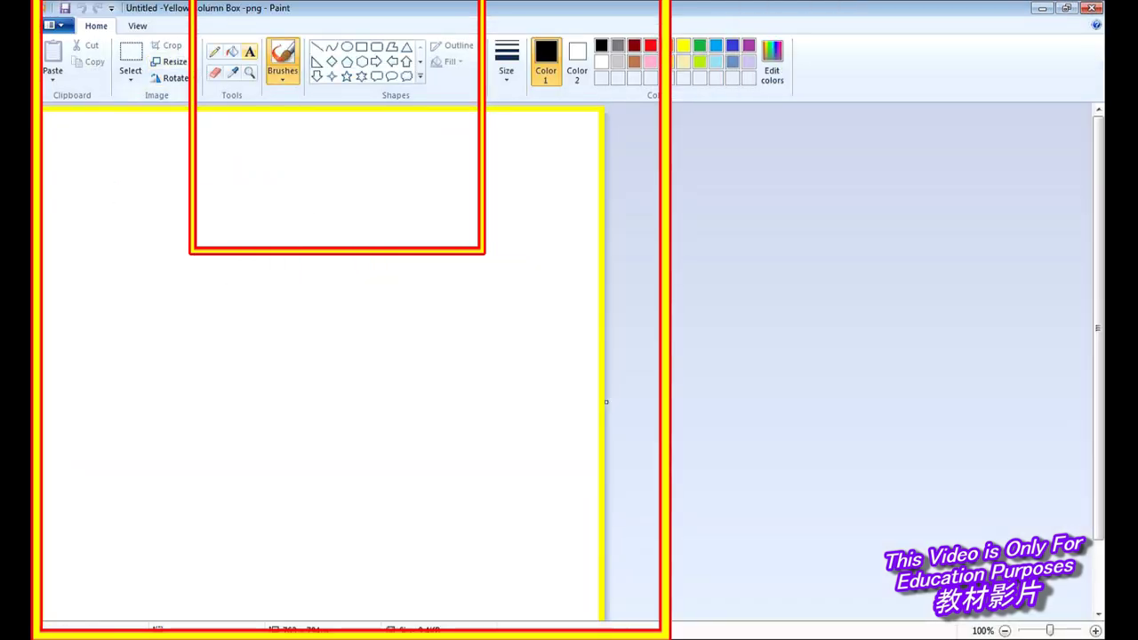
Step: Draw a black rectangle over the image's yellow border with the thickest outline and fill its interior with black
{"action": "left_click", "coordinate": [361, 46]}
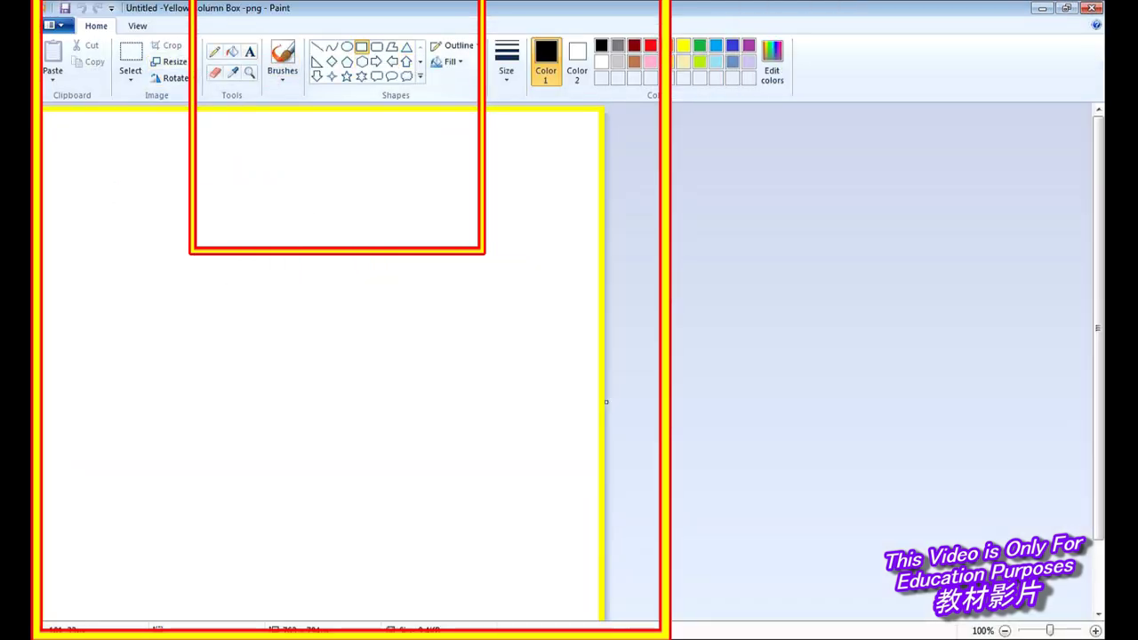
{"action": "mouse_move", "coordinate": [41, 108]}
{"action": "left_mouse_down"}
{"action": "mouse_move", "coordinate": [496, 475]}
{"action": "mouse_move", "coordinate": [601, 621]}
{"action": "left_mouse_up"}
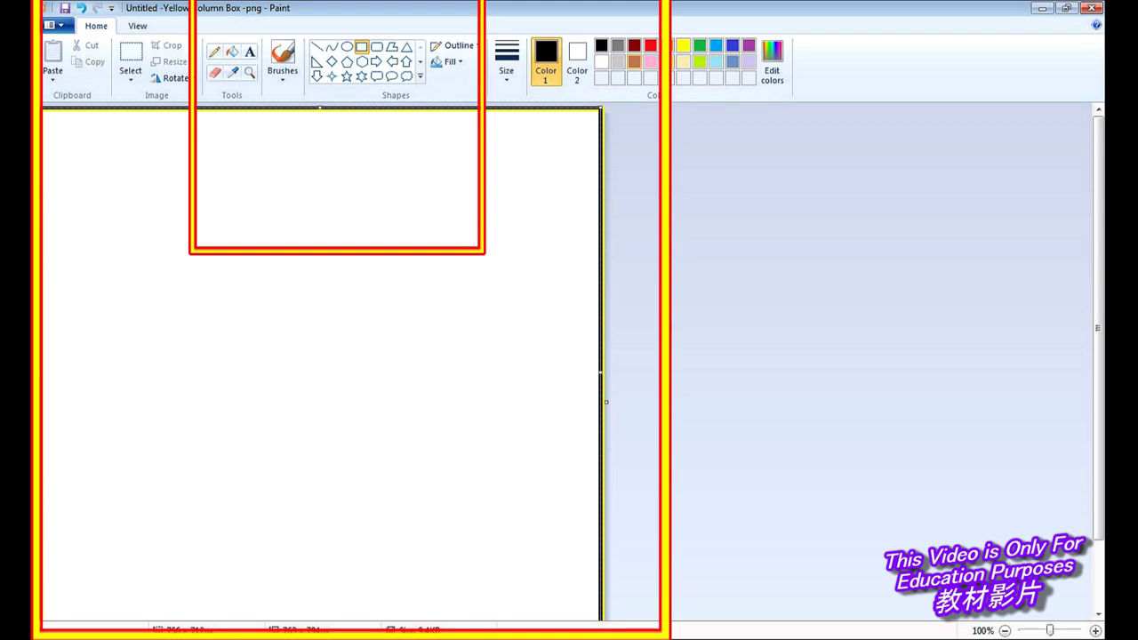
{"action": "left_click", "coordinate": [506, 63]}
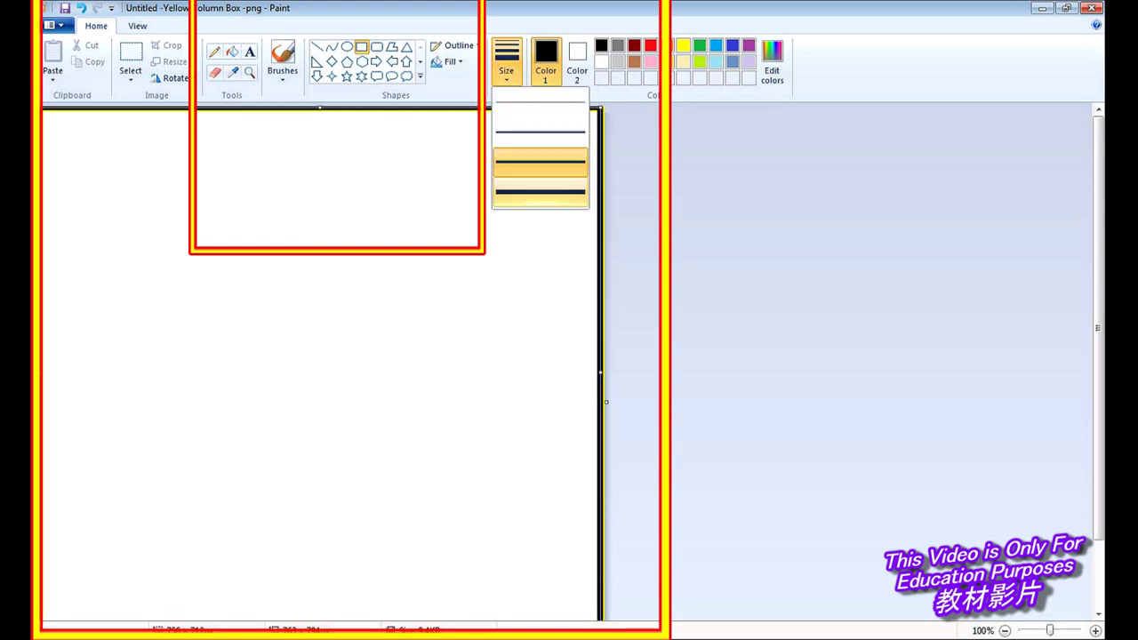
{"action": "left_click", "coordinate": [540, 191]}
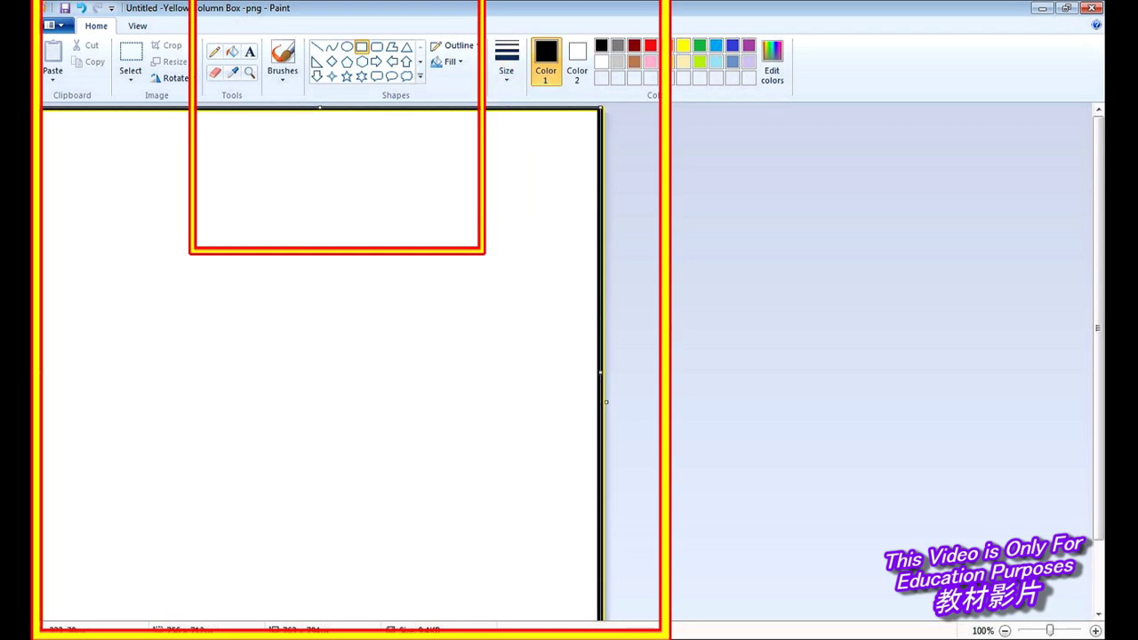
{"action": "left_click", "coordinate": [232, 51]}
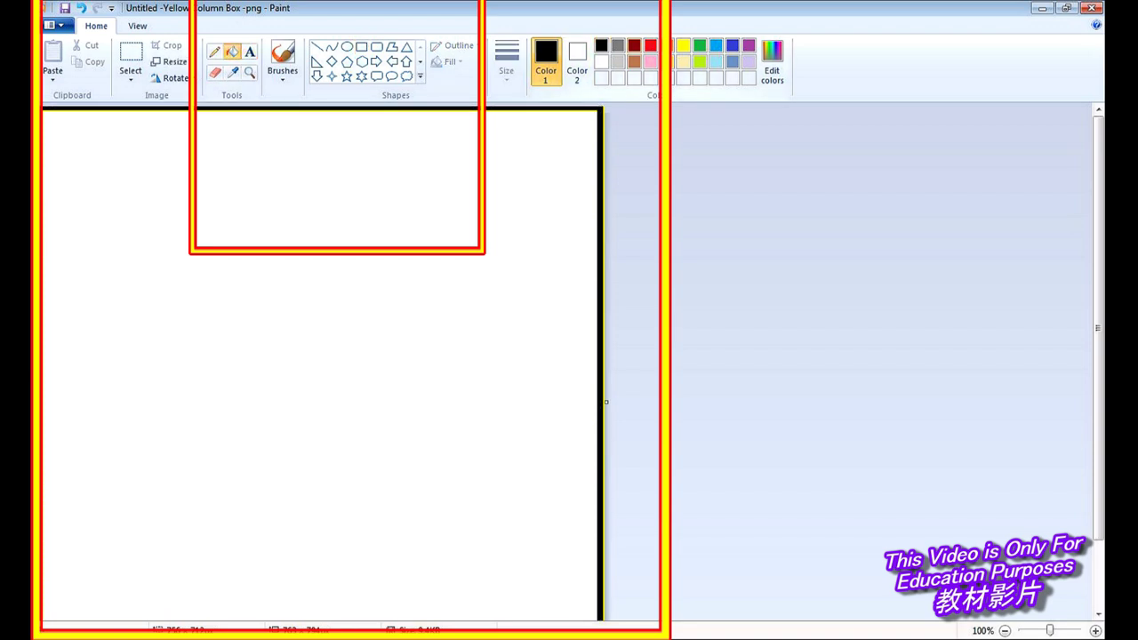
{"action": "left_click", "coordinate": [355, 249]}
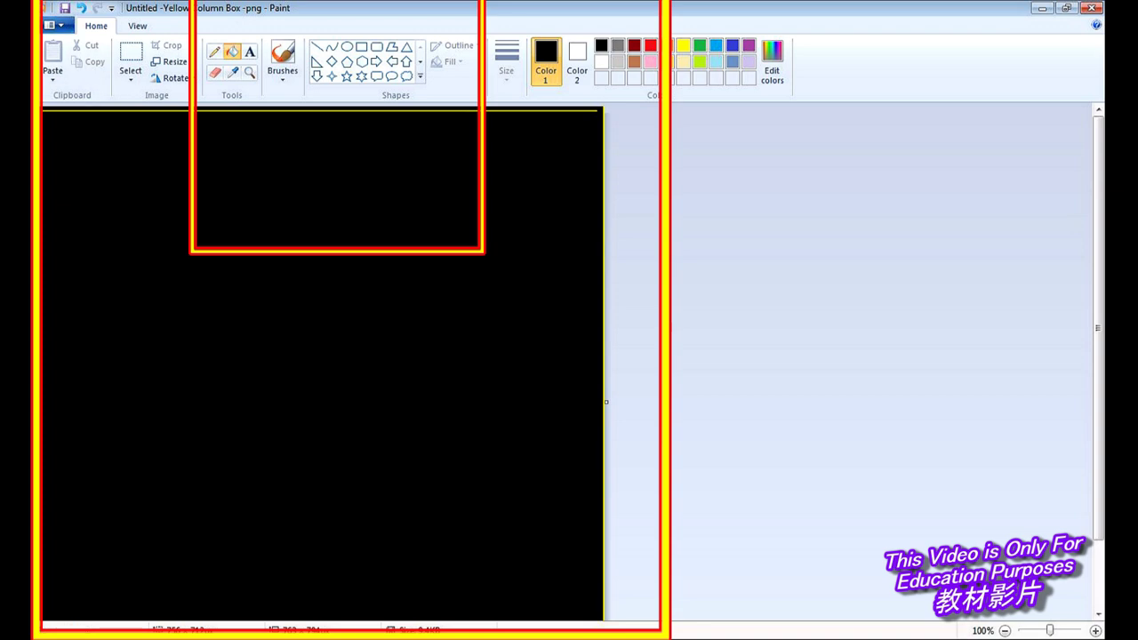
Step: Save a JPEG copy of the blackened box, changing the "png" ending of its file name to "jpg", and close the image
{"action": "key", "text": "F12"}
{"action": "left_click", "coordinate": [564, 385]}
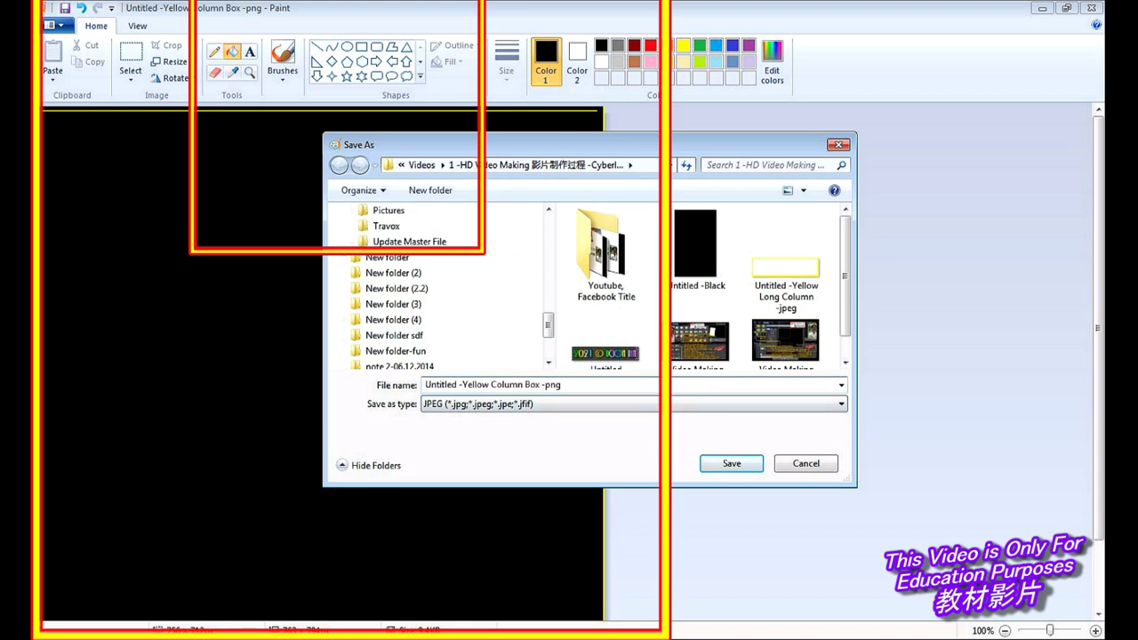
{"action": "key", "text": "BackSpace"}
{"action": "key", "text": "BackSpace"}
{"action": "key", "text": "BackSpace"}
{"action": "type", "text": "jph"}
{"action": "key", "text": "BackSpace"}
{"action": "type", "text": "g"}
{"action": "key", "text": "Return"}
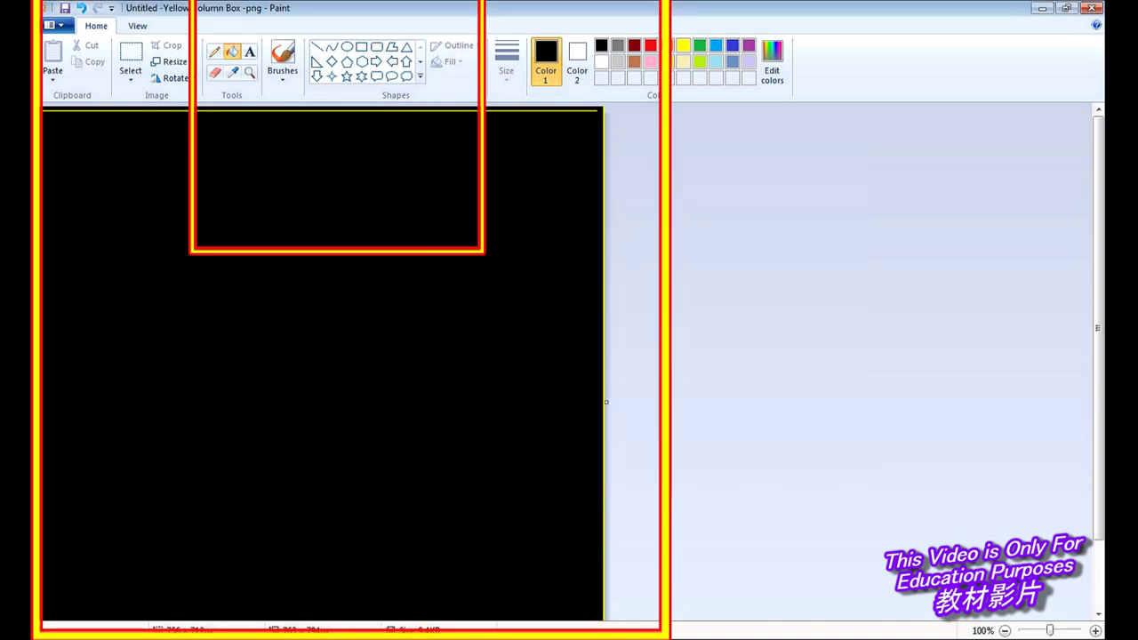
{"action": "left_click", "coordinate": [1092, 8]}
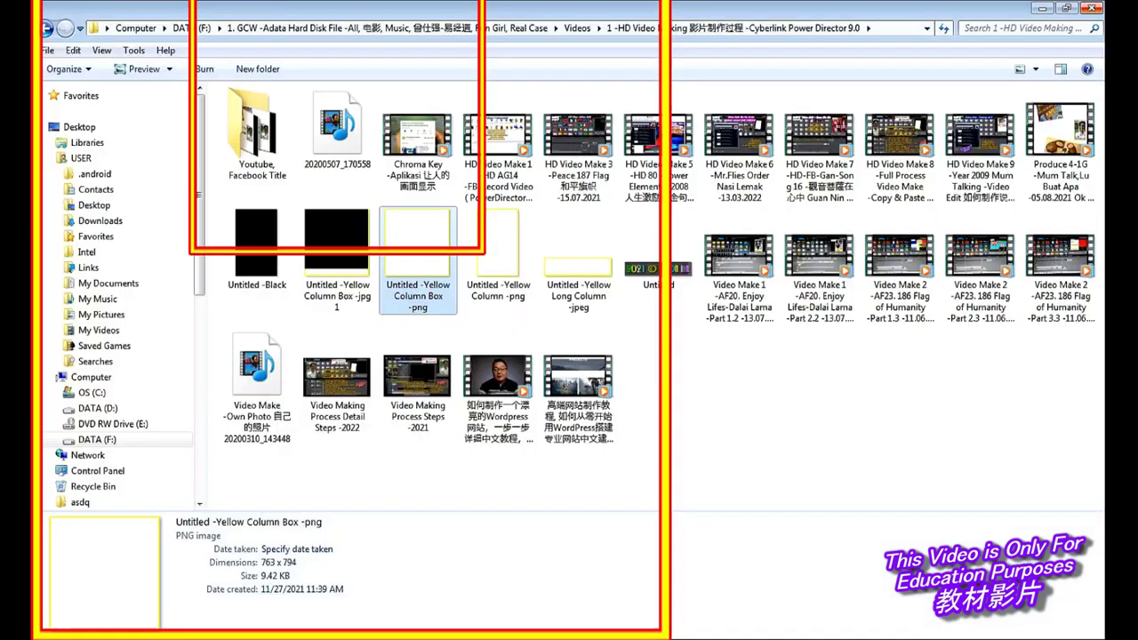
Step: Switch to PowerDirector and import the media file 20230407_002443 from the "5 -Document 333" folder into the library
{"action": "key", "text": "alt+Tab"}
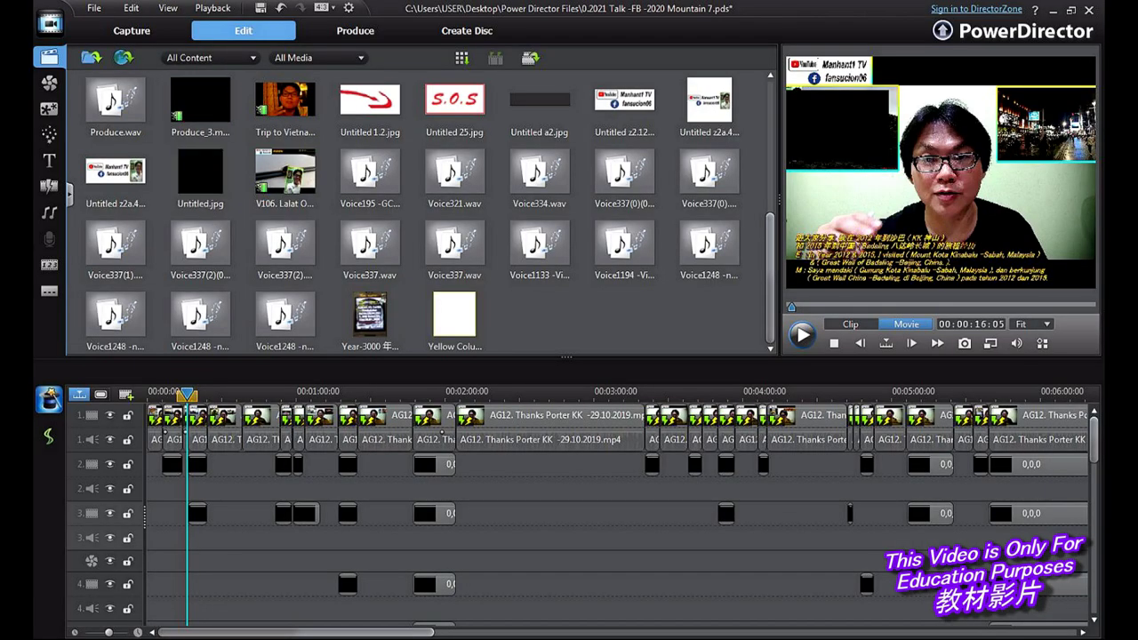
{"action": "left_click", "coordinate": [92, 57]}
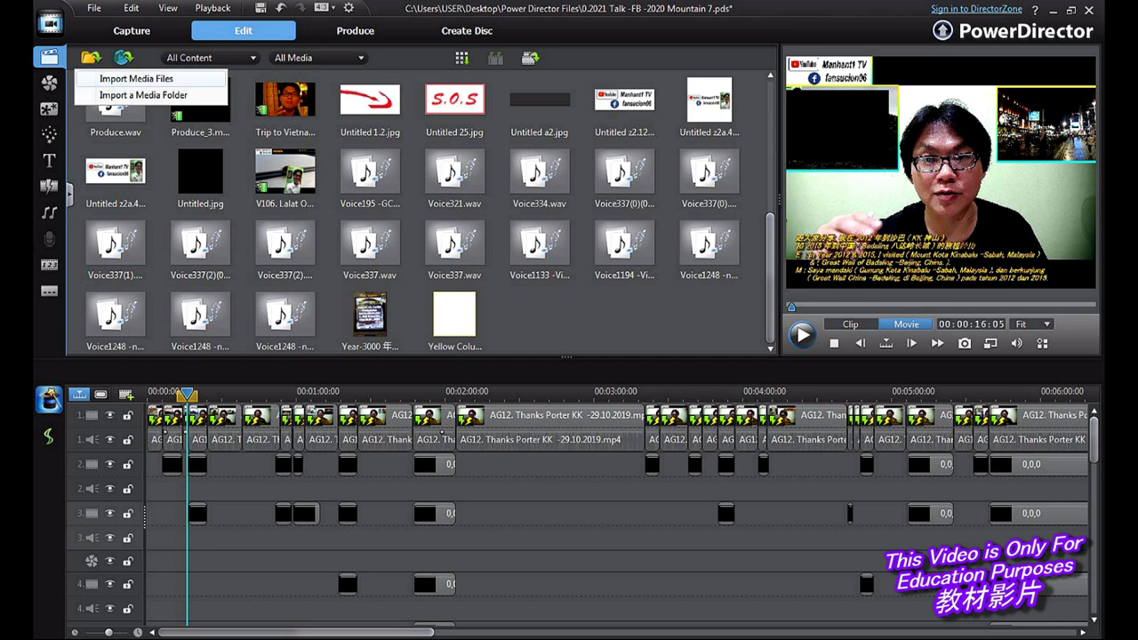
{"action": "left_click", "coordinate": [136, 79]}
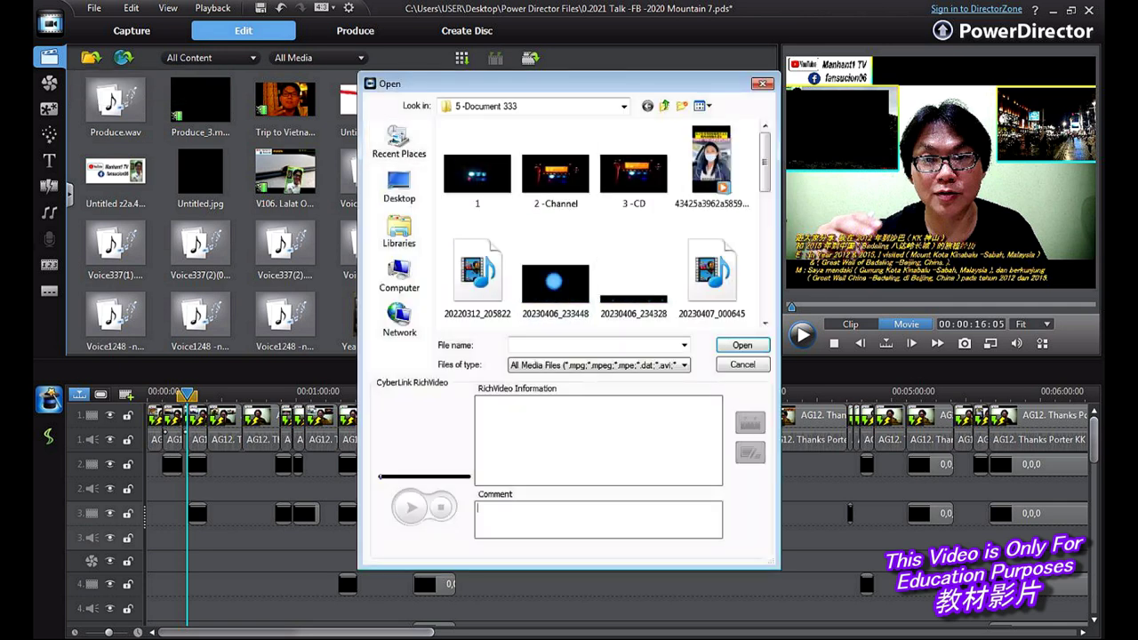
{"action": "scroll", "coordinate": [711, 235], "scroll_direction": "down", "scroll_amount": 8}
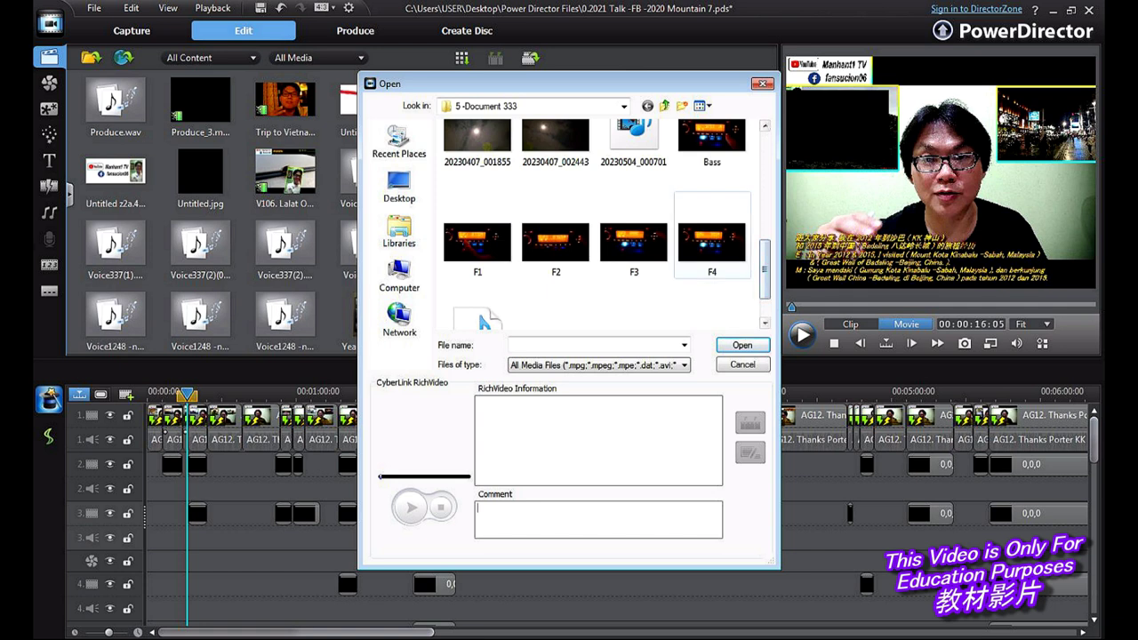
{"action": "left_click", "coordinate": [556, 142]}
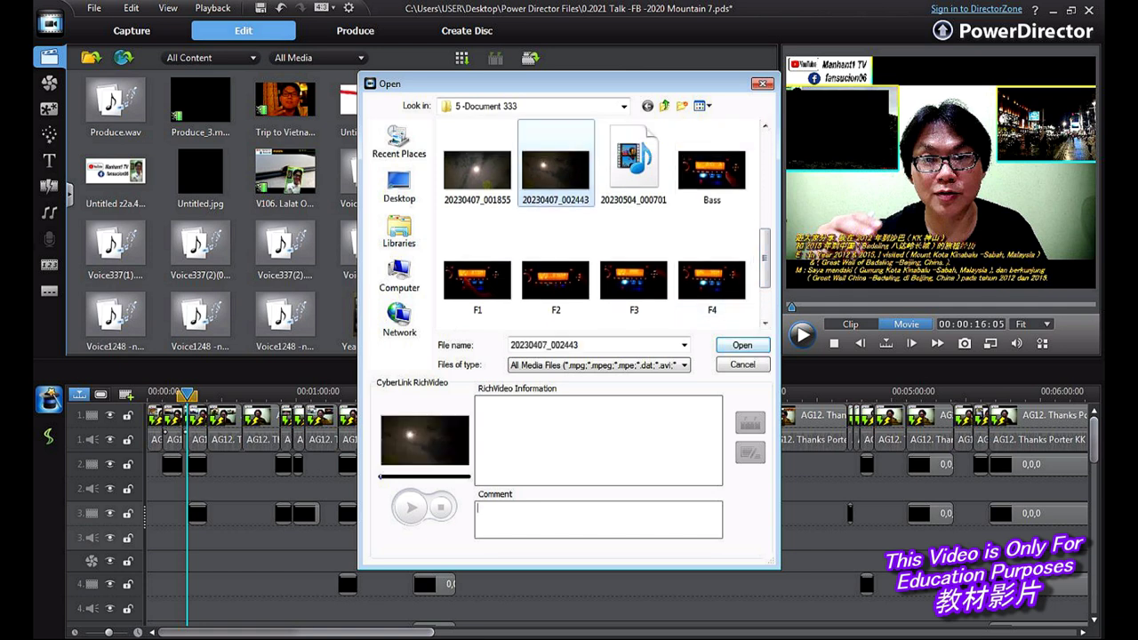
{"action": "left_click", "coordinate": [742, 345]}
Step: Place the imported moon photo on track 2 at about 00:02:44 and try to move it further along that track
{"action": "left_click_drag", "start_coordinate": [710, 98], "coordinate": [559, 466]}
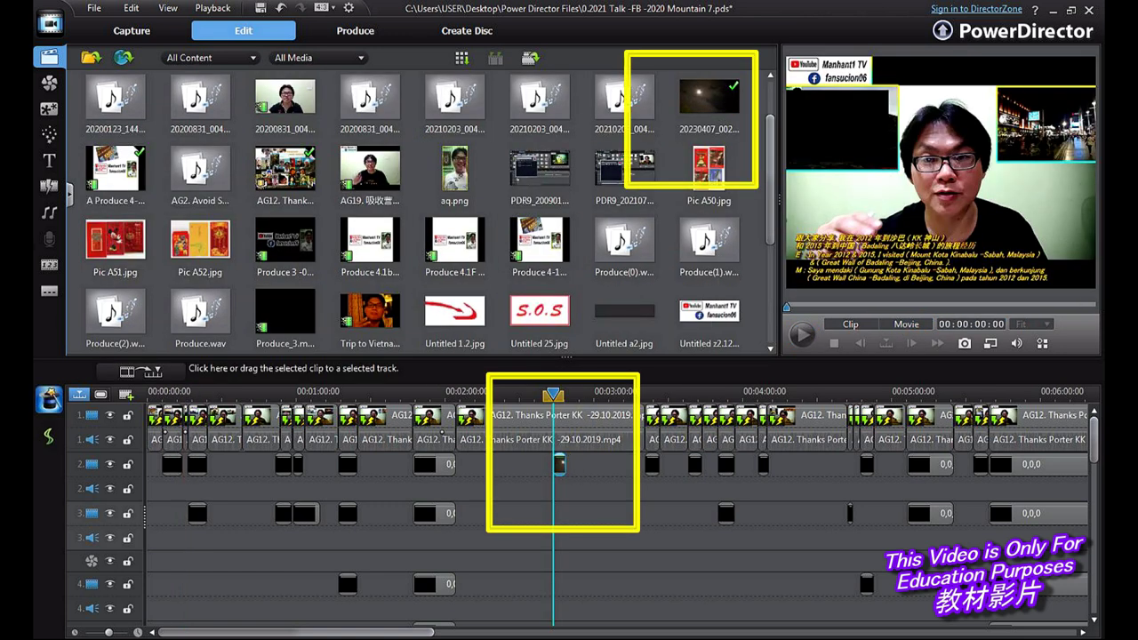
{"action": "left_click", "coordinate": [559, 465]}
{"action": "left_click_drag", "start_coordinate": [559, 464], "coordinate": [729, 464]}
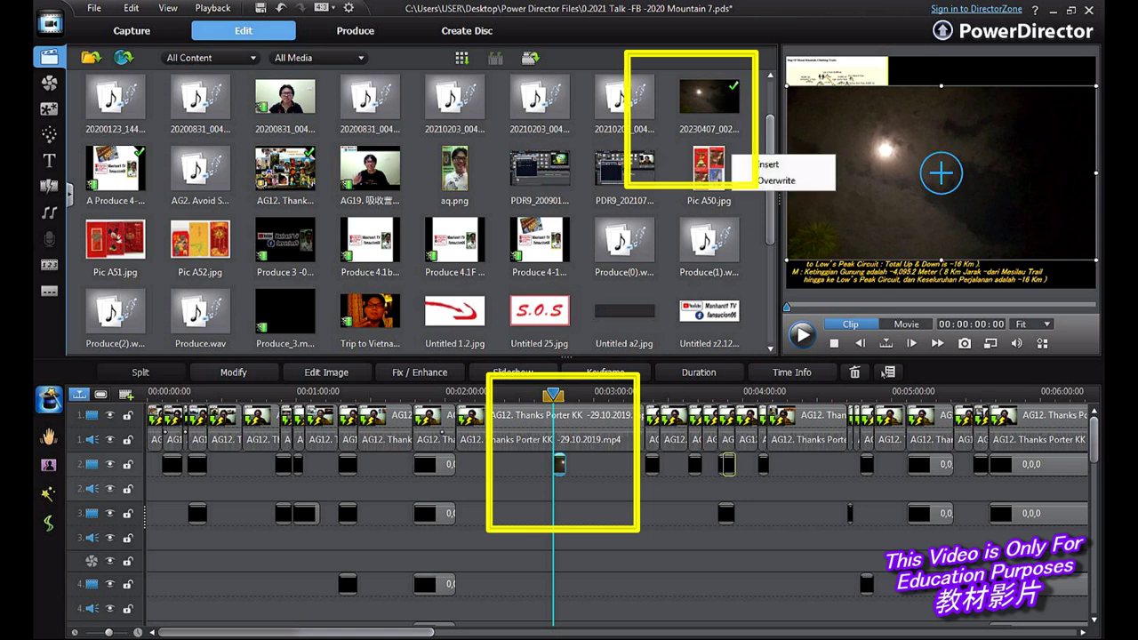
{"action": "key", "text": "Escape"}
Step: Remove the moon photo from track 2 with its gap closed, and select the black color clip just before 00:02:00
{"action": "left_click", "coordinate": [560, 464]}
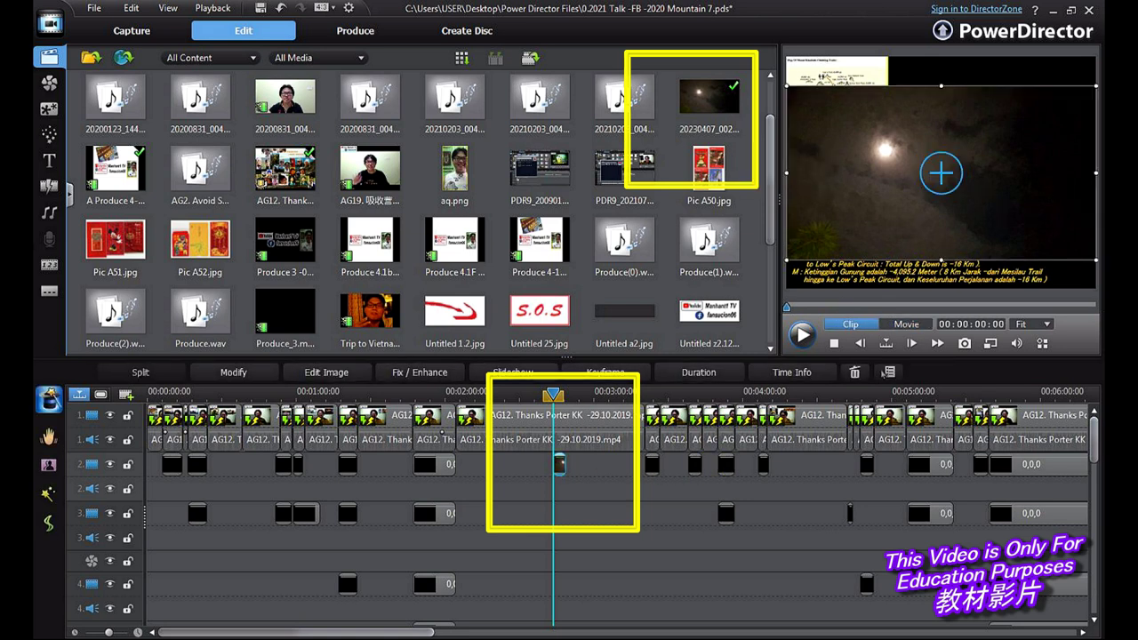
{"action": "left_click", "coordinate": [886, 373]}
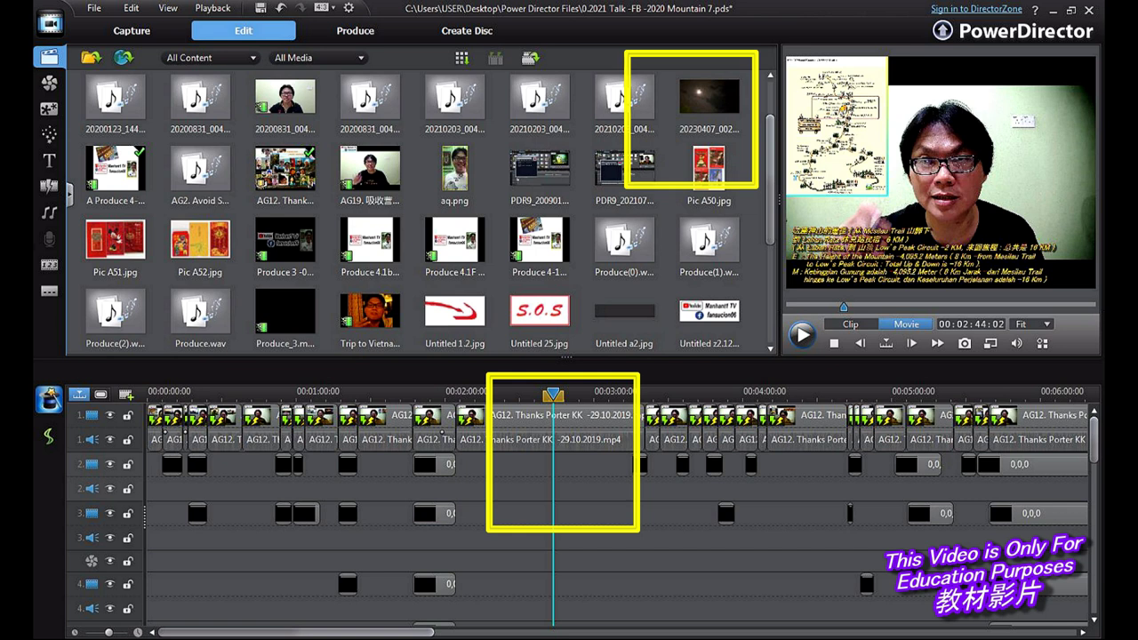
{"action": "left_click", "coordinate": [434, 464]}
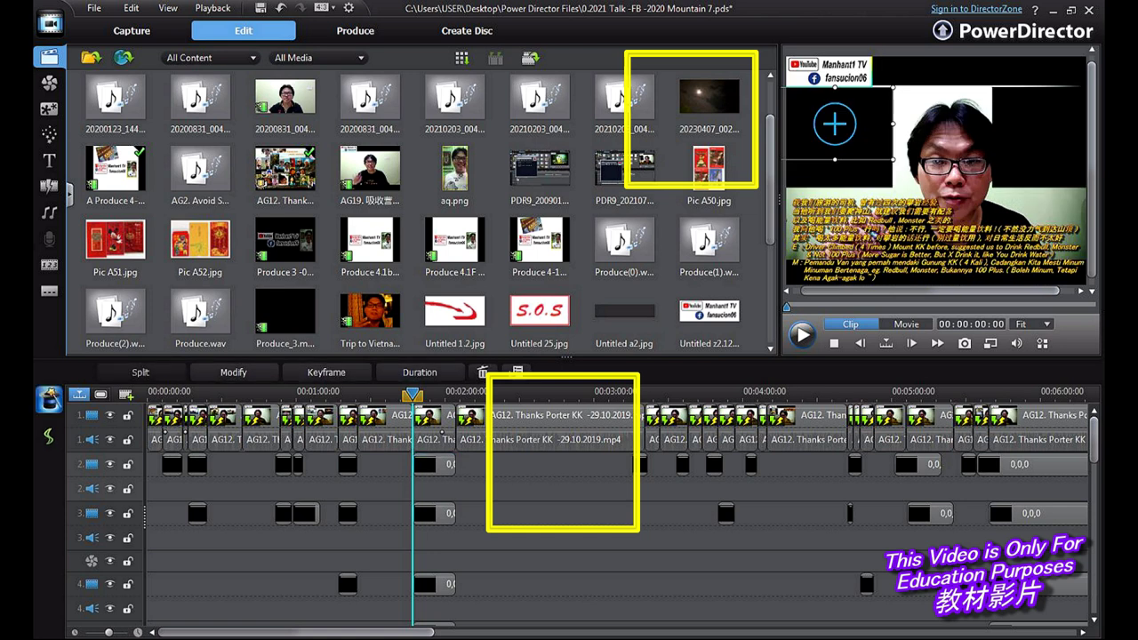
Step: Place the moon photo on track 2 at about 00:02:44 again and try to move it to track 6 at about 00:04:15
{"action": "left_click_drag", "start_coordinate": [709, 96], "coordinate": [554, 464]}
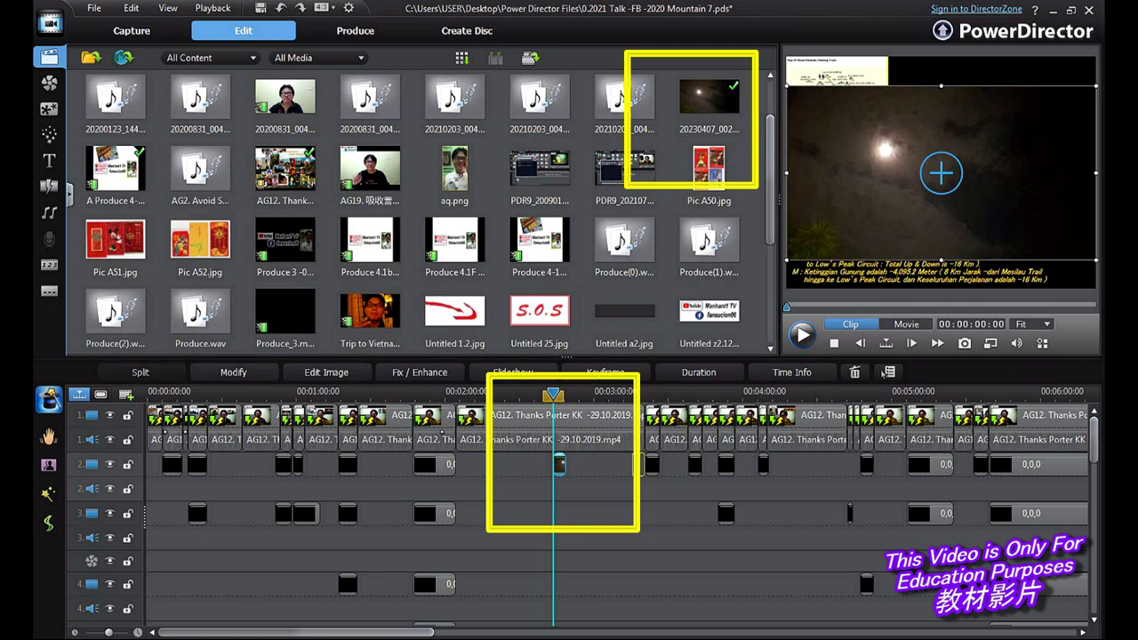
{"action": "scroll", "coordinate": [775, 625], "scroll_direction": "down", "scroll_amount": 3}
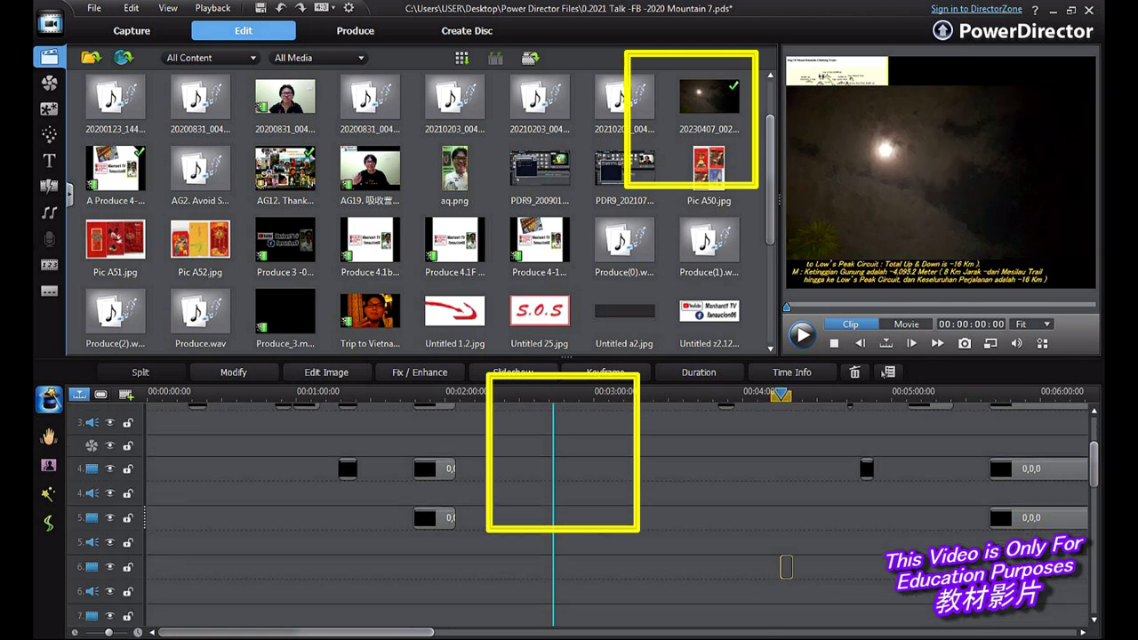
{"action": "left_click", "coordinate": [786, 566]}
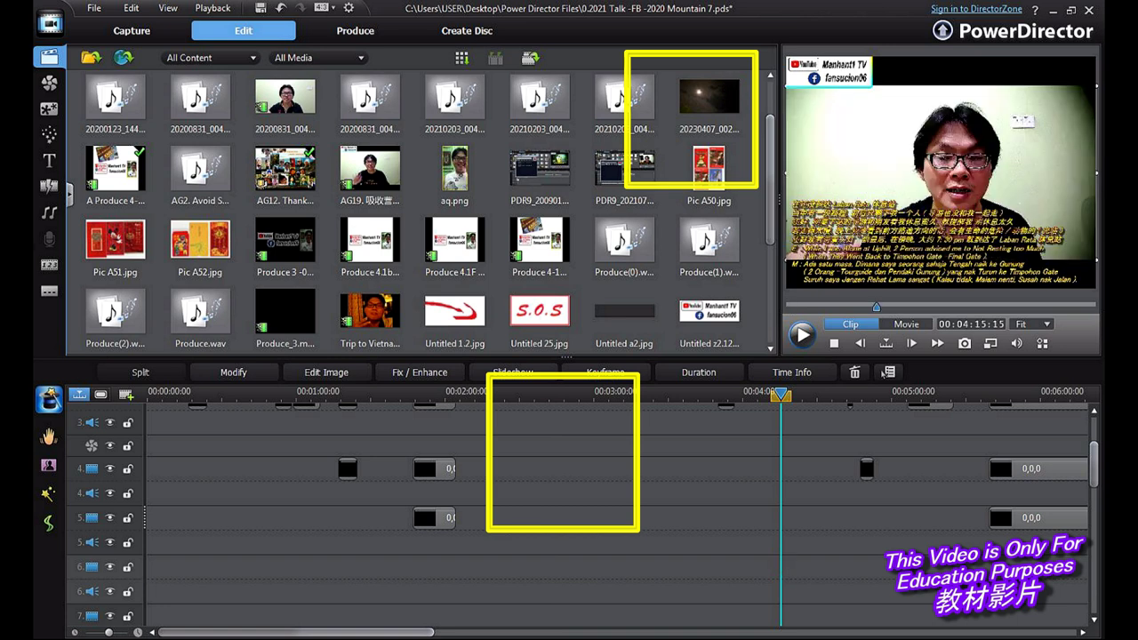
Step: Inspect the black color clips on track 2, including the long one that starts shortly after 00:05:30
{"action": "scroll", "coordinate": [622, 507], "scroll_direction": "up", "scroll_amount": 3}
{"action": "left_click", "coordinate": [653, 465]}
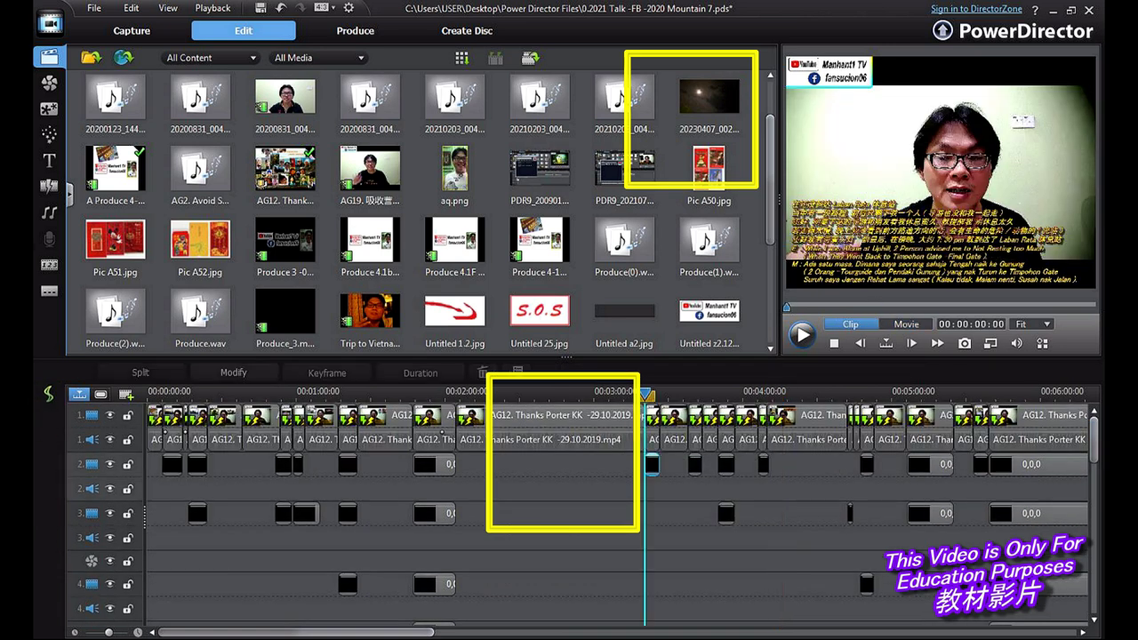
{"action": "left_click_drag", "start_coordinate": [306, 632], "coordinate": [471, 632]}
{"action": "left_click", "coordinate": [451, 465]}
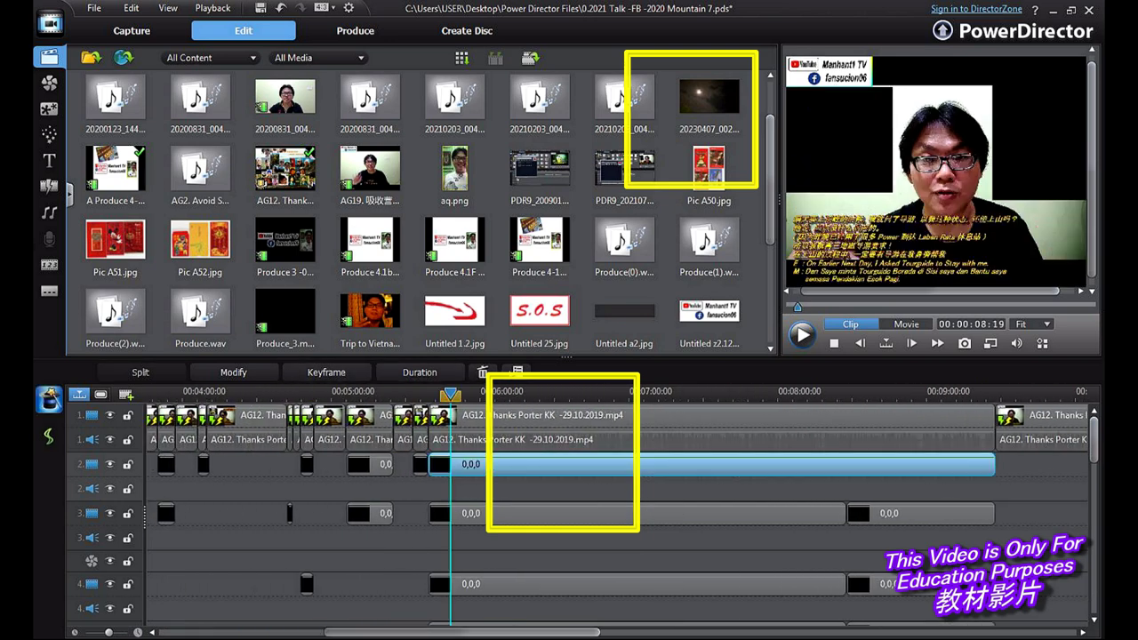
{"action": "scroll", "coordinate": [623, 507], "scroll_direction": "left", "scroll_amount": 5}
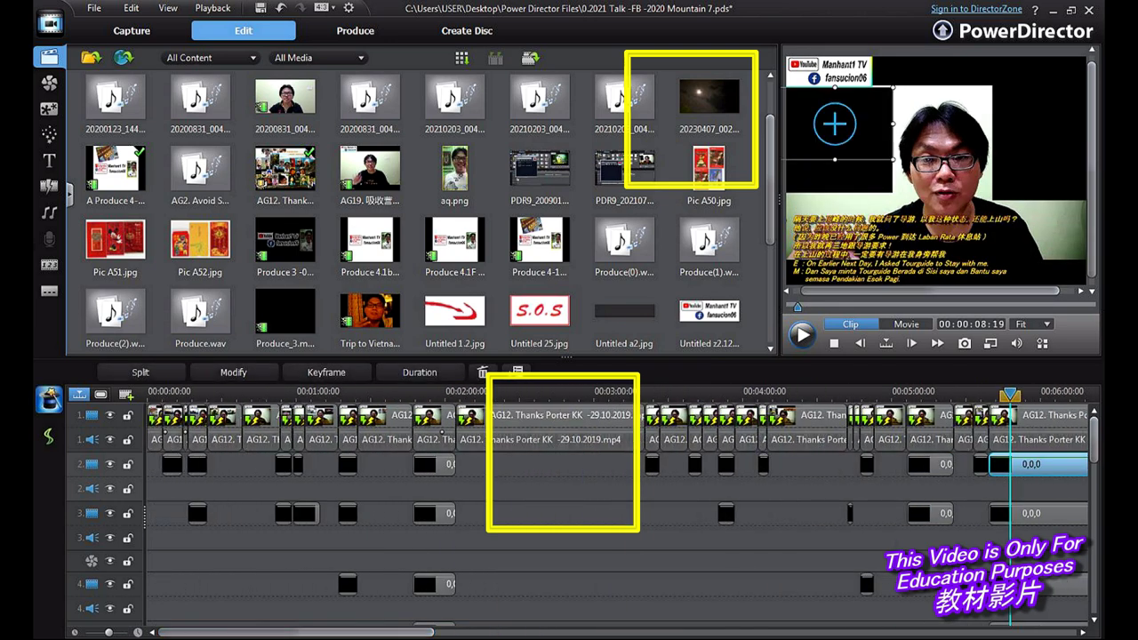
Step: Examine how the first black color clip and the main video overlap in the preview at the start of the timeline
{"action": "left_click", "coordinate": [164, 465]}
{"action": "left_click", "coordinate": [161, 440]}
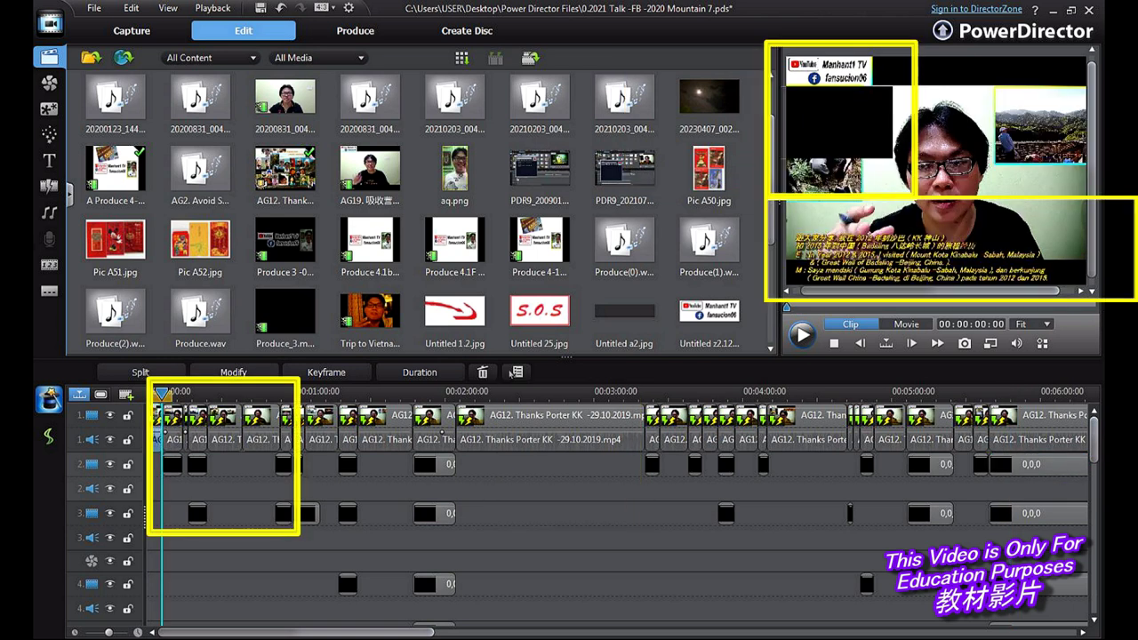
{"action": "left_click", "coordinate": [941, 172]}
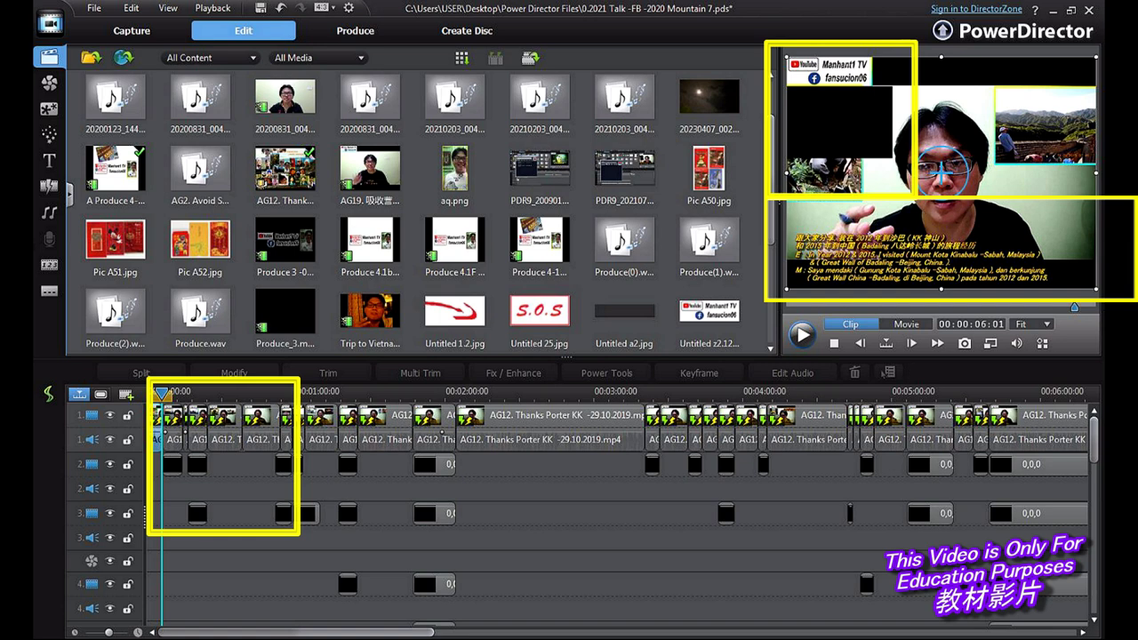
{"action": "left_click", "coordinate": [235, 471]}
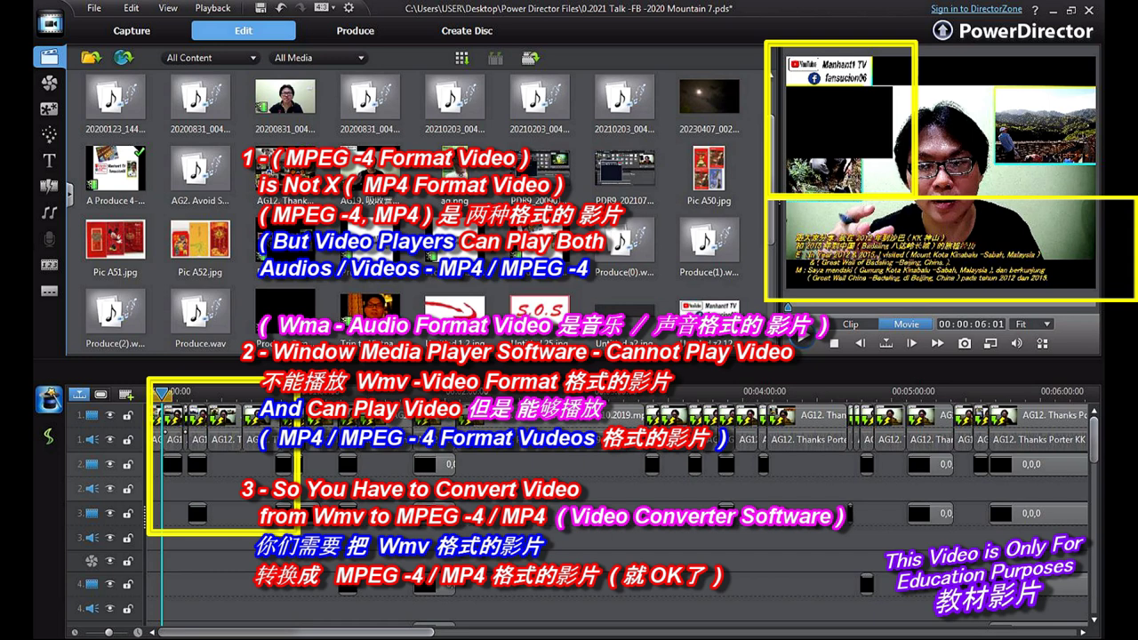
Step: Inspect the black color clips on track 2 before 00:01:00 and the main video clip starting shortly after 00:02:00
{"action": "left_click", "coordinate": [197, 465]}
{"action": "left_click", "coordinate": [283, 465]}
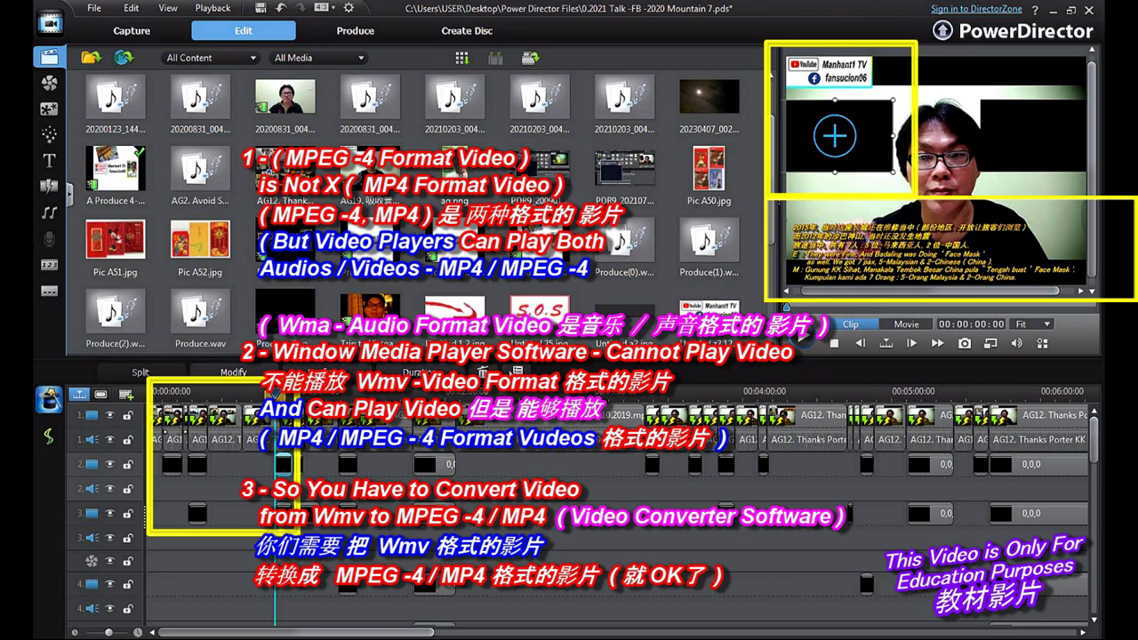
{"action": "left_click", "coordinate": [550, 416]}
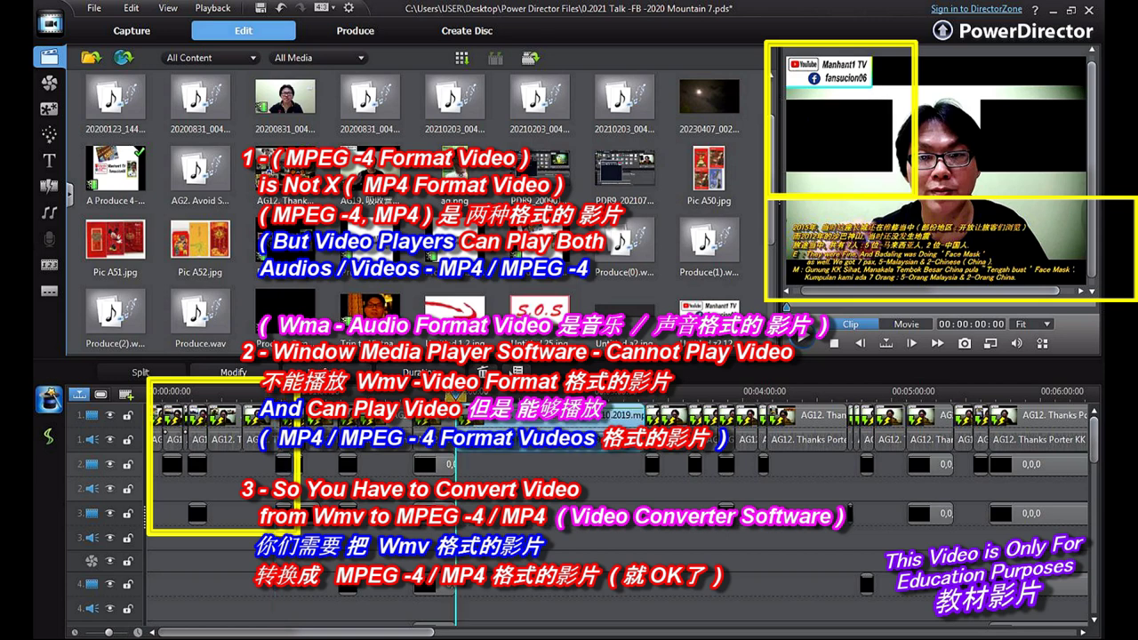
{"action": "mouse_move", "coordinate": [296, 633]}
{"action": "left_mouse_down"}
{"action": "mouse_move", "coordinate": [746, 632]}
{"action": "mouse_move", "coordinate": [296, 632]}
{"action": "left_mouse_up"}
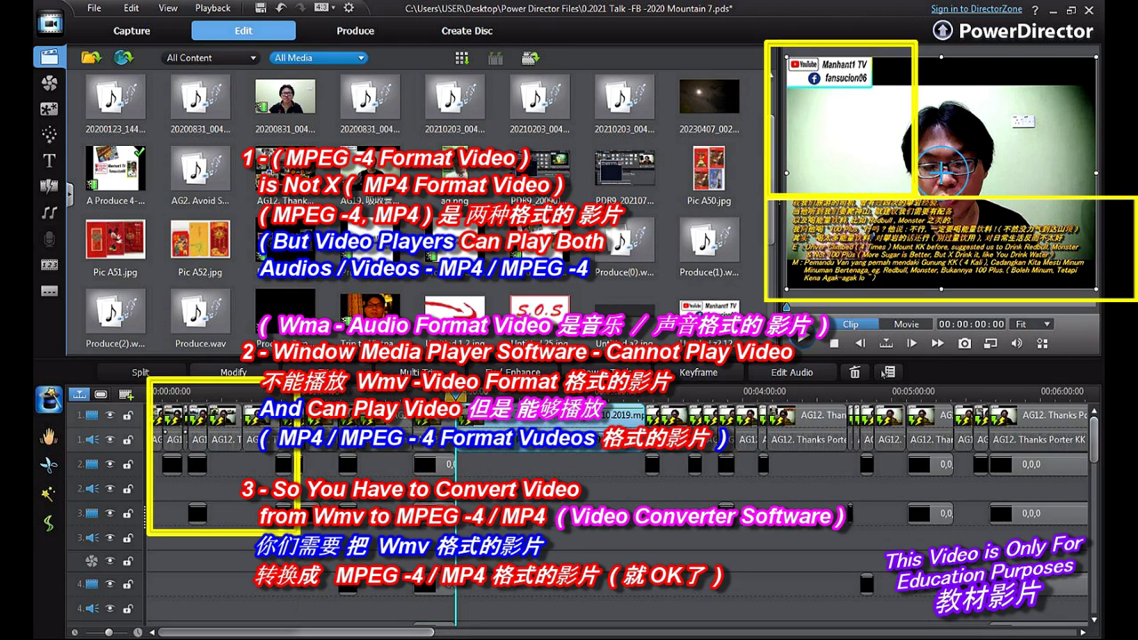
Step: Go to the production settings, compare the WMV and MPEG-4 output formats, and leave MPEG-4 selected
{"action": "left_click", "coordinate": [355, 31]}
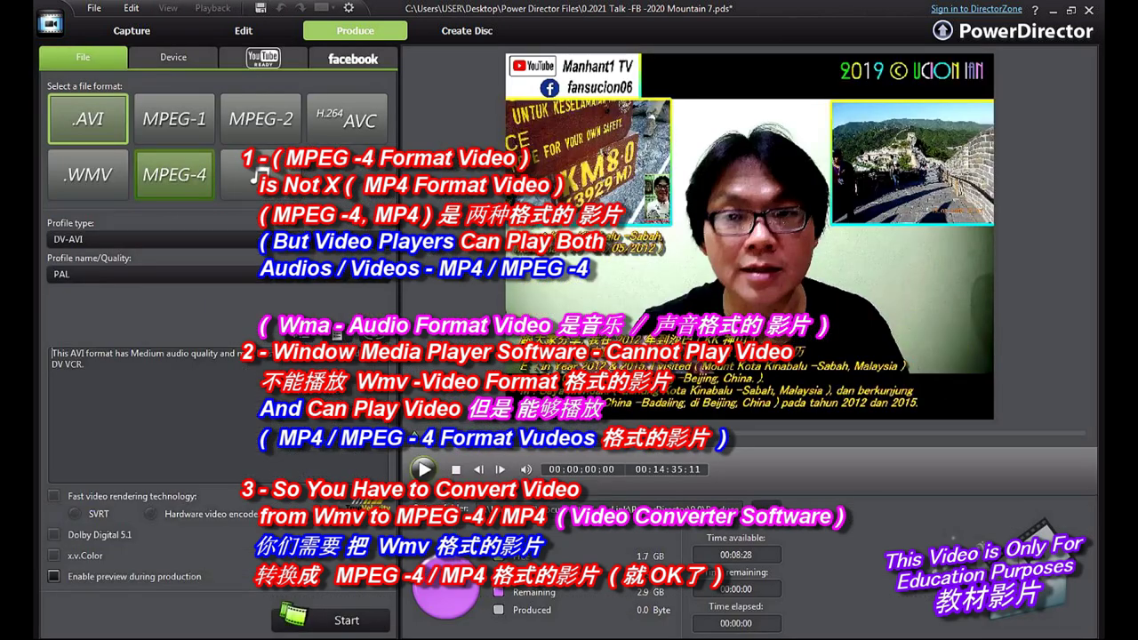
{"action": "left_click", "coordinate": [174, 175]}
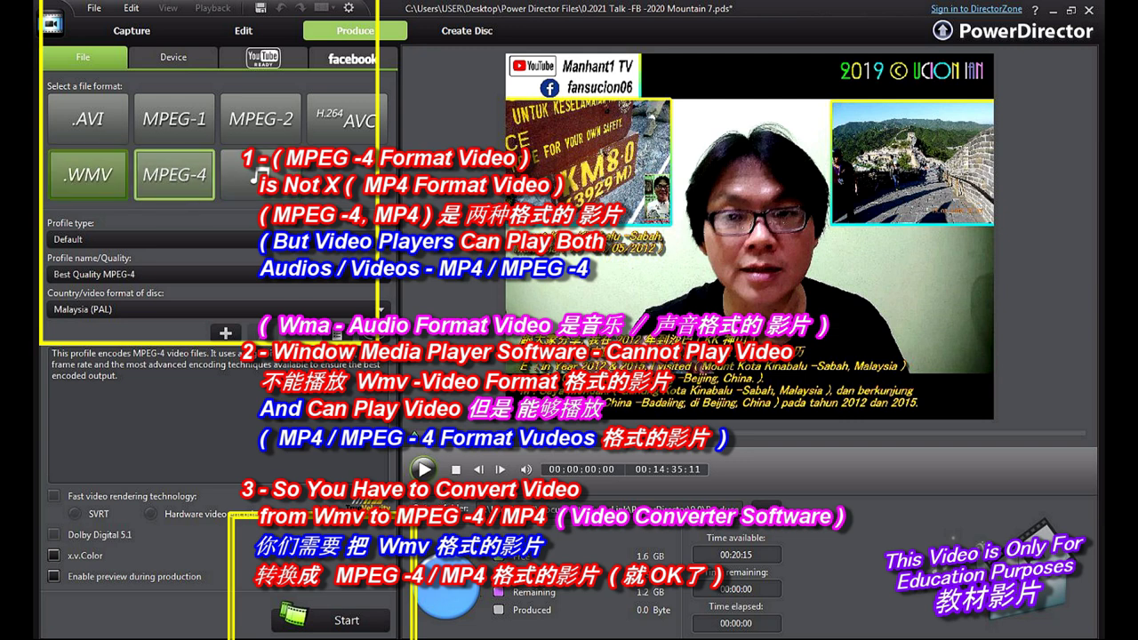
{"action": "left_click", "coordinate": [87, 175]}
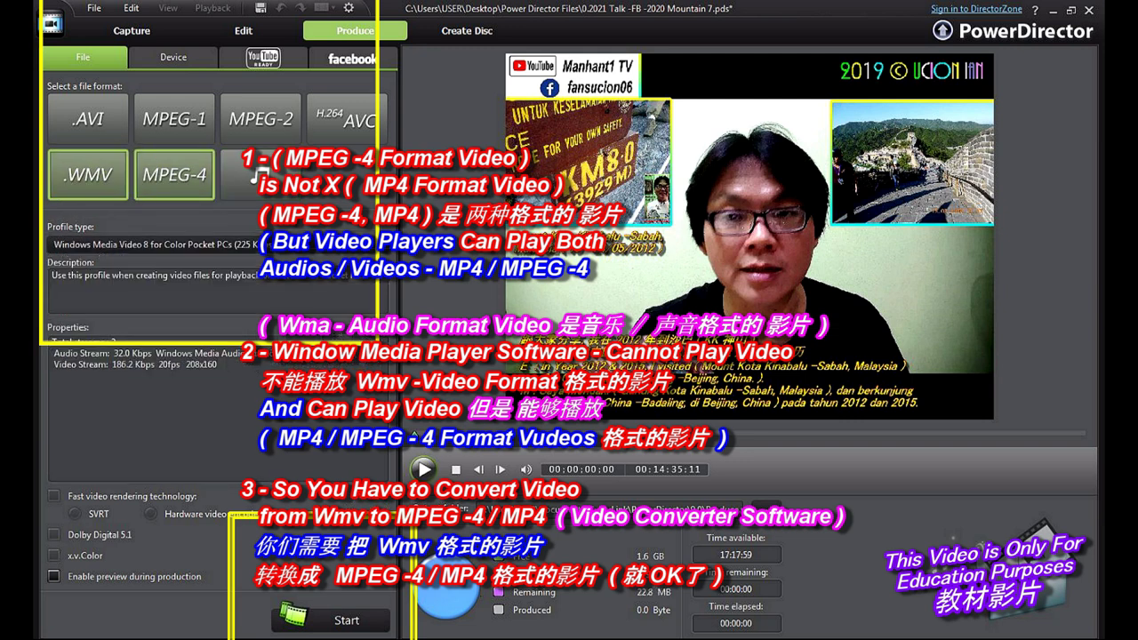
{"action": "left_click", "coordinate": [174, 175]}
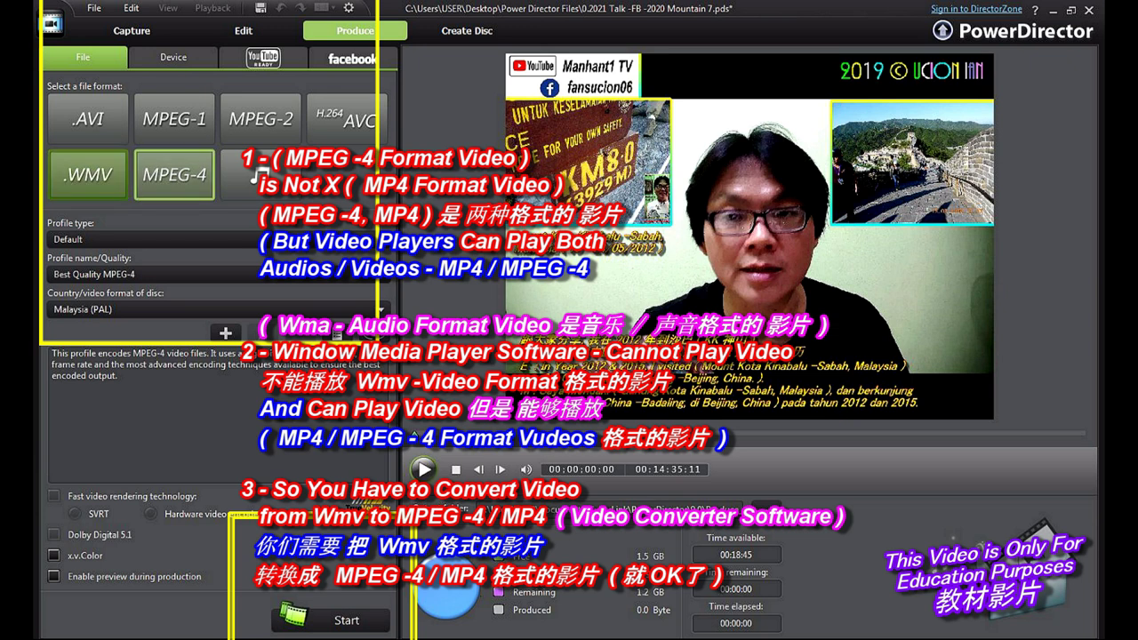
{"action": "left_click", "coordinate": [87, 175]}
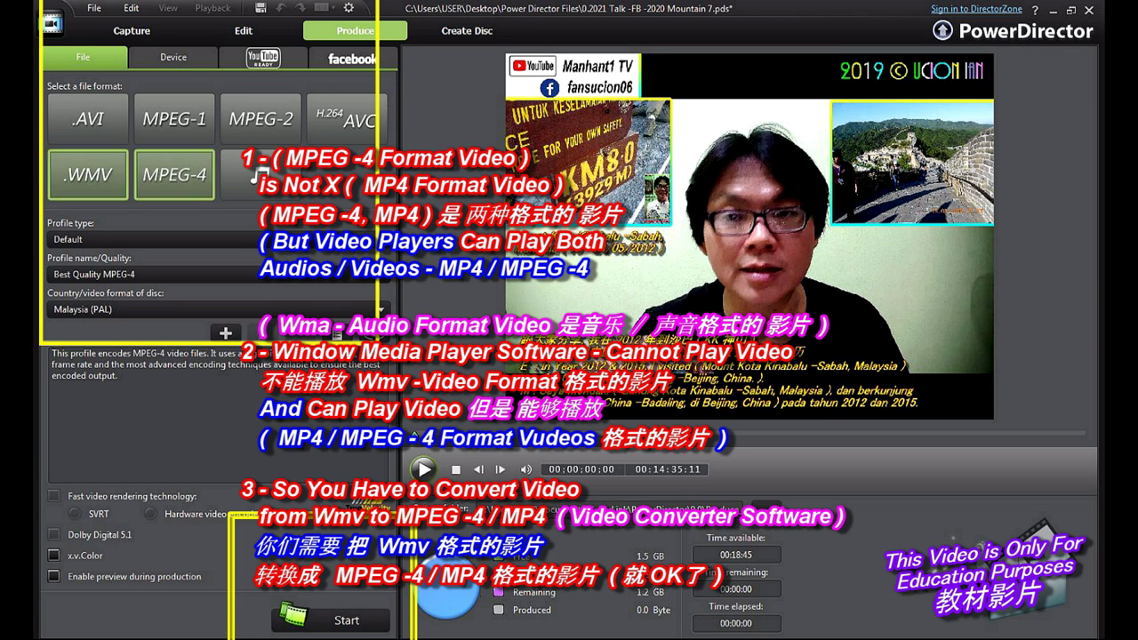
{"action": "left_click", "coordinate": [174, 174]}
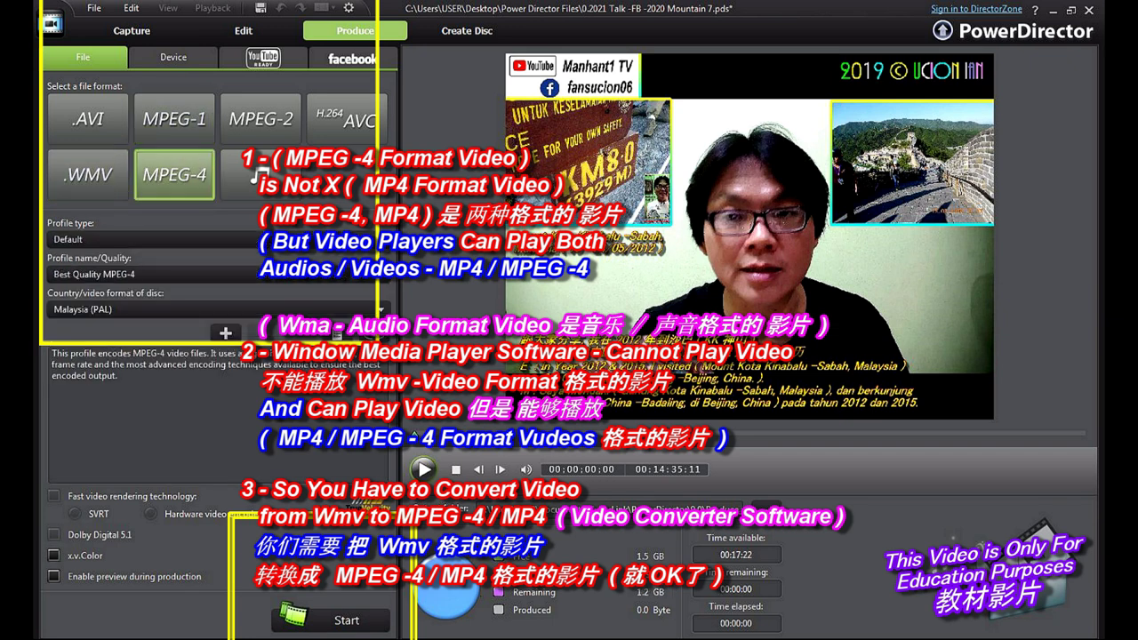
{"action": "left_click", "coordinate": [88, 174]}
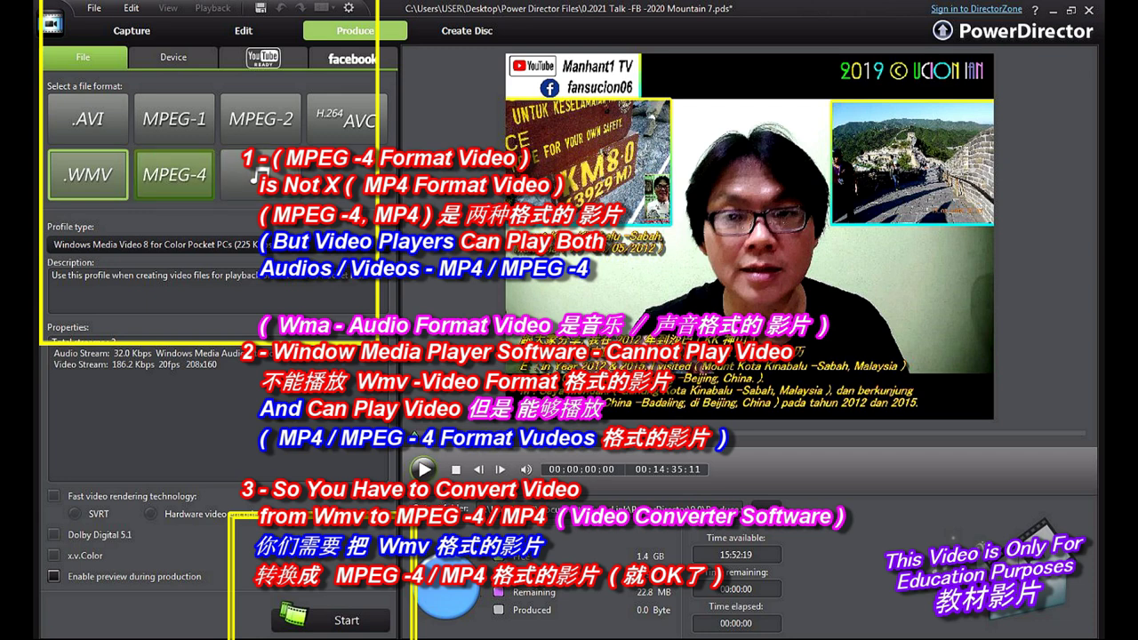
{"action": "left_click", "coordinate": [175, 174]}
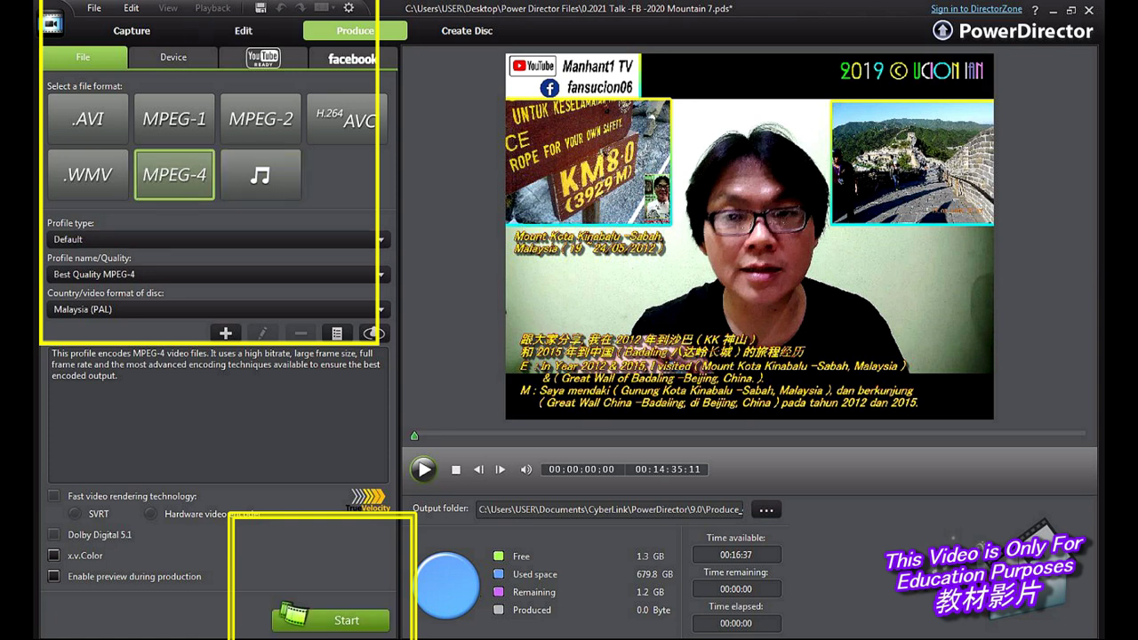
Step: Return to editing and examine how the clips are layered across the tracks along the whole timeline, including the gap on track 3
{"action": "left_click", "coordinate": [244, 31]}
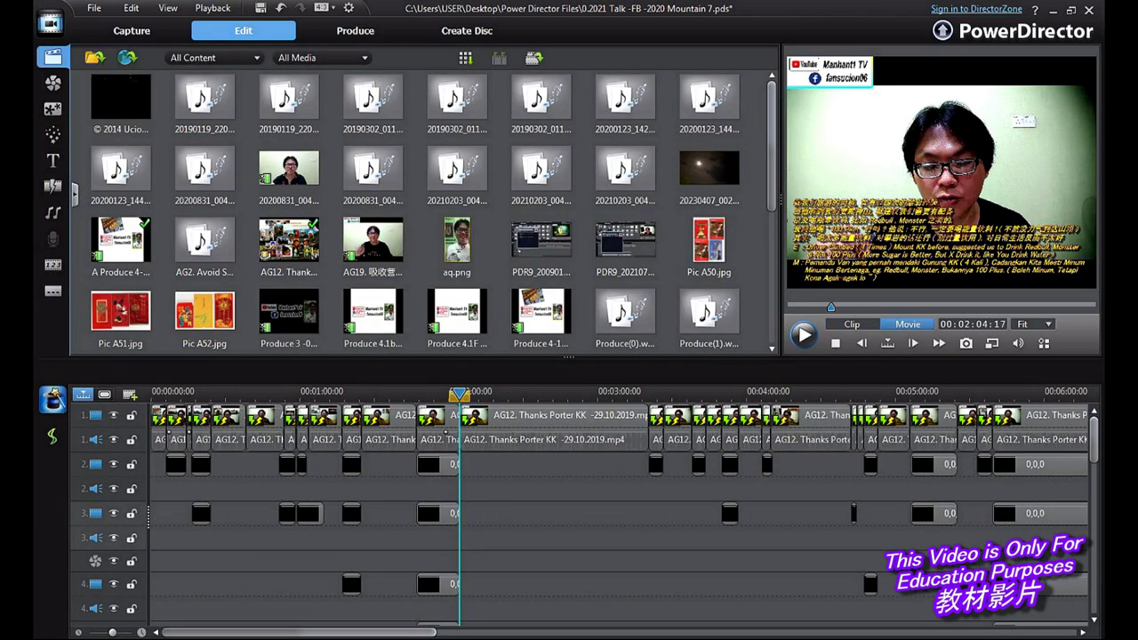
{"action": "left_click", "coordinate": [591, 514]}
{"action": "left_click_drag", "start_coordinate": [300, 633], "coordinate": [598, 633]}
{"action": "left_click_drag", "start_coordinate": [1095, 441], "coordinate": [1094, 490]}
{"action": "scroll", "coordinate": [773, 441], "scroll_direction": "up", "scroll_amount": 3}
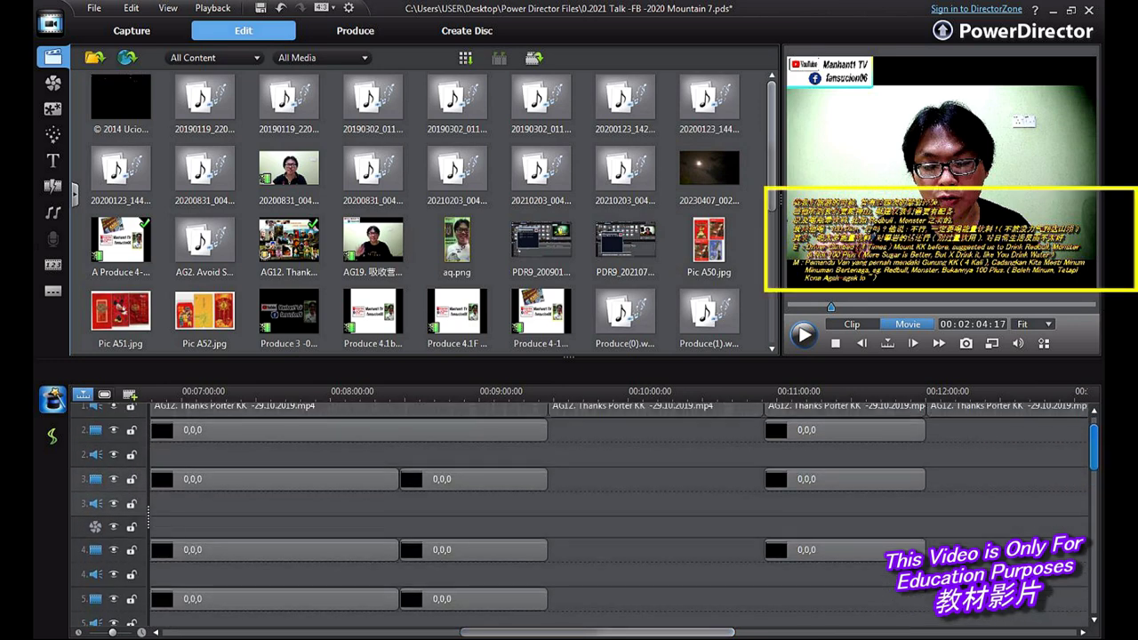
{"action": "left_click_drag", "start_coordinate": [598, 633], "coordinate": [299, 633]}
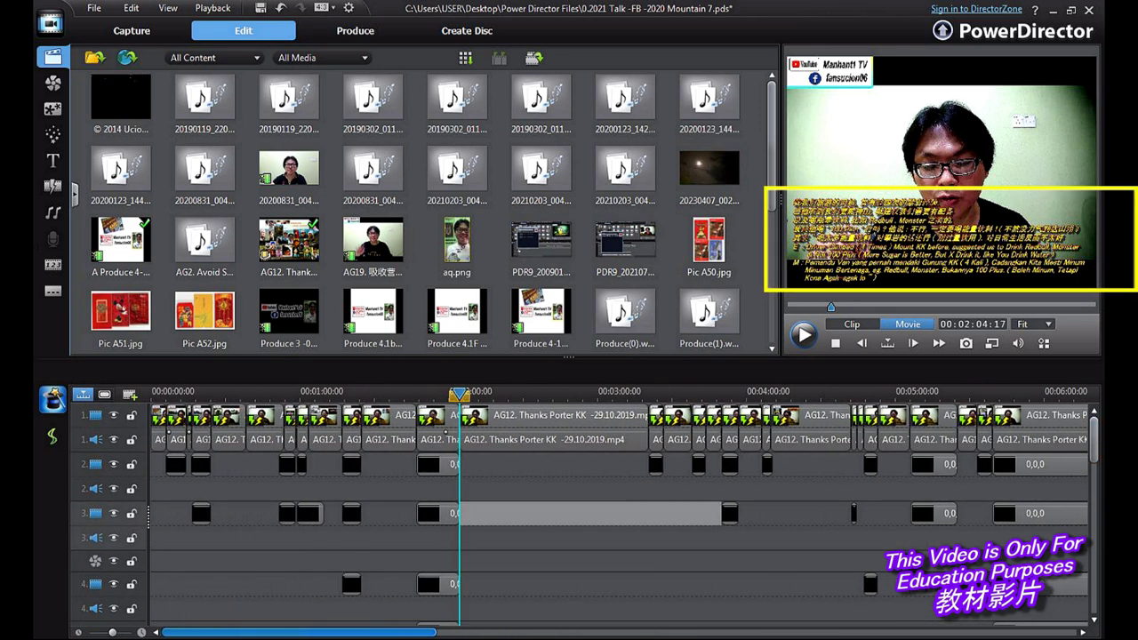
{"action": "scroll", "coordinate": [623, 511], "scroll_direction": "down", "scroll_amount": 3}
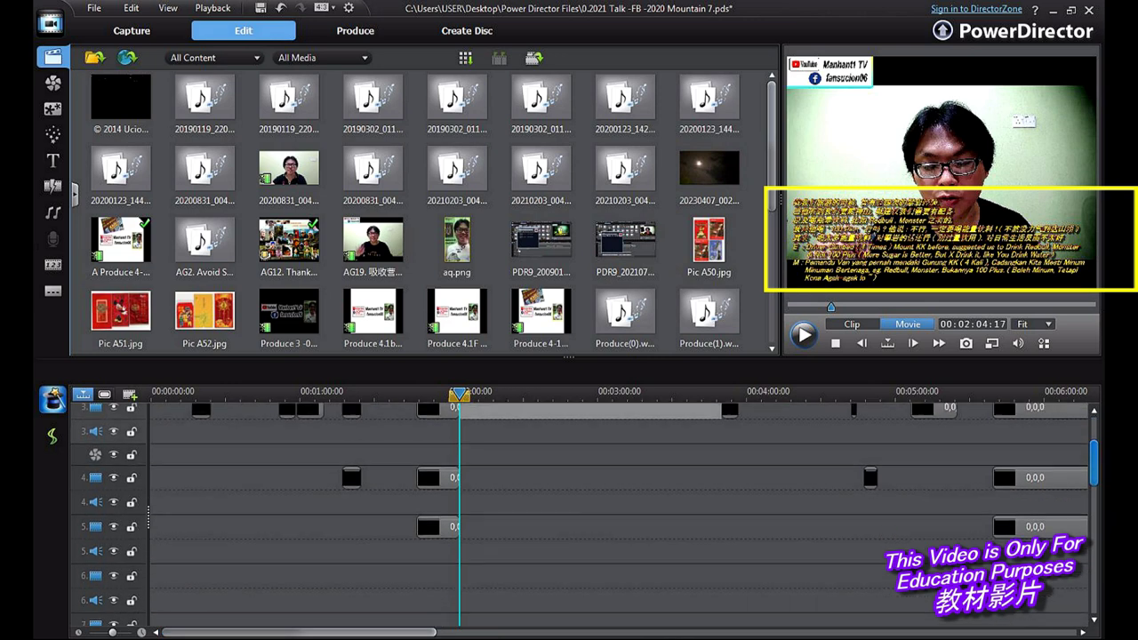
{"action": "scroll", "coordinate": [623, 511], "scroll_direction": "up", "scroll_amount": 2}
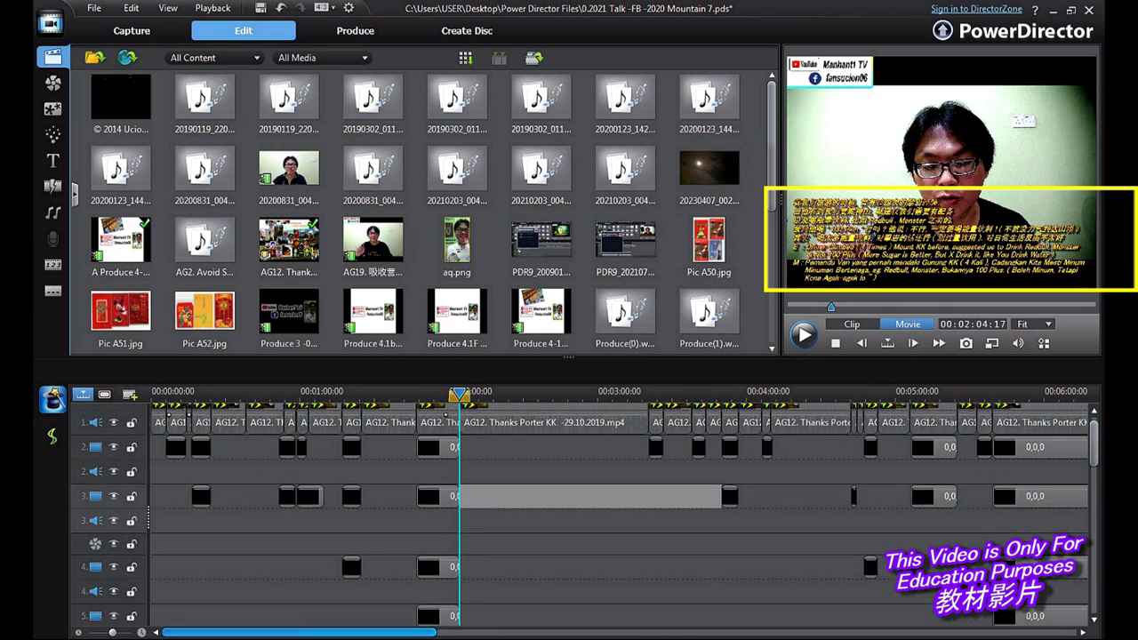
{"action": "scroll", "coordinate": [623, 511], "scroll_direction": "right", "scroll_amount": 3}
{"action": "scroll", "coordinate": [623, 511], "scroll_direction": "right", "scroll_amount": 10}
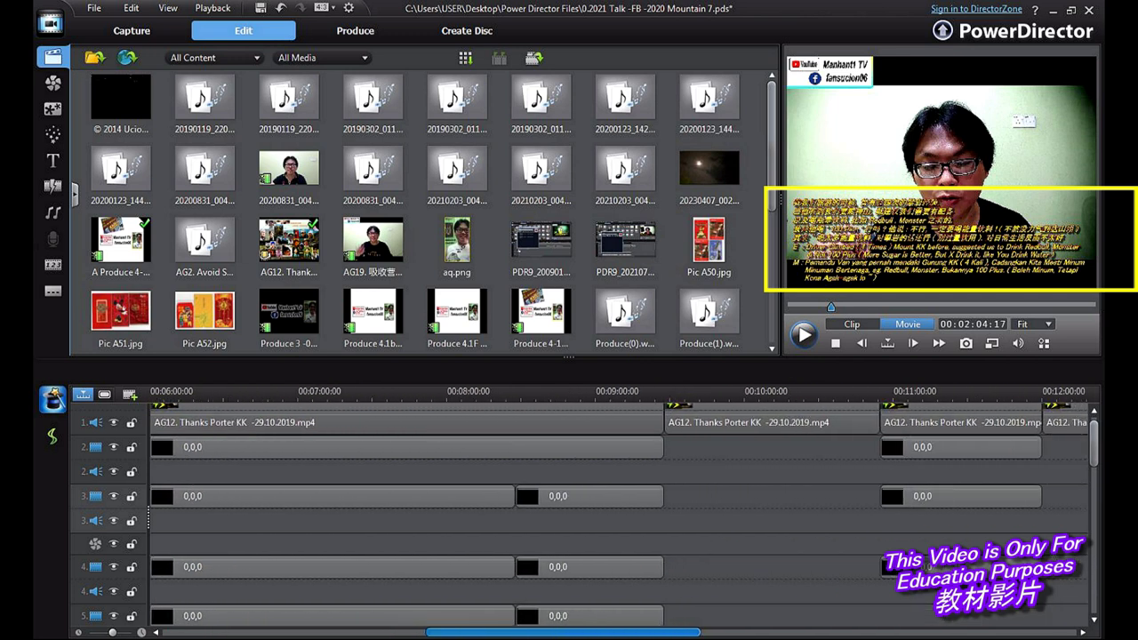
{"action": "scroll", "coordinate": [623, 511], "scroll_direction": "right", "scroll_amount": 2}
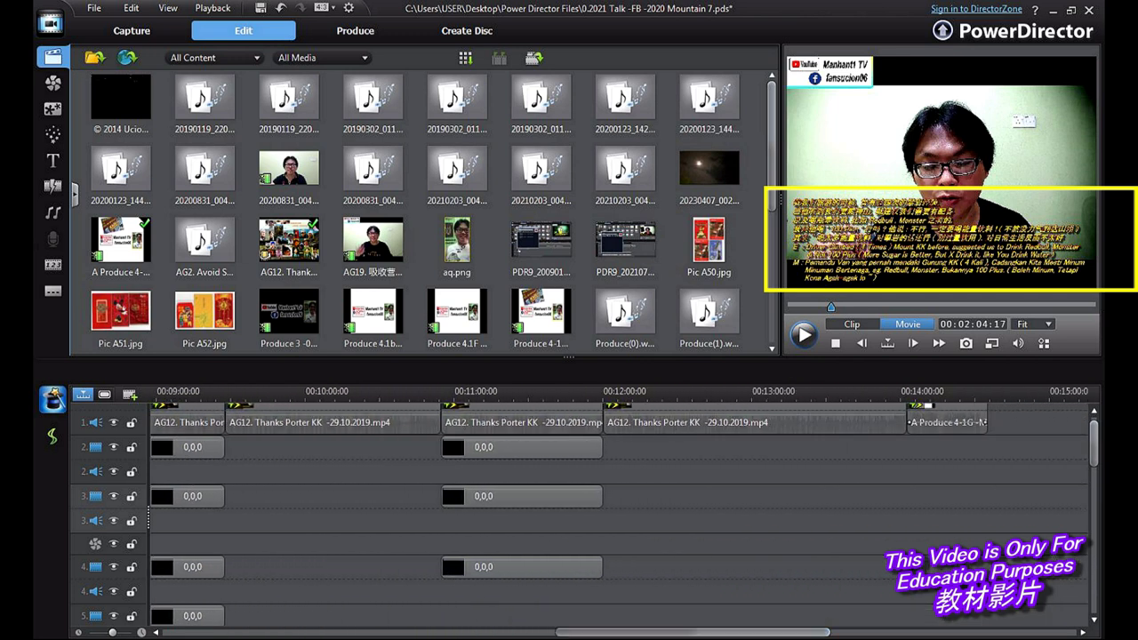
{"action": "scroll", "coordinate": [450, 490], "scroll_direction": "up", "scroll_amount": 1}
{"action": "scroll", "coordinate": [450, 561], "scroll_direction": "left", "scroll_amount": 3}
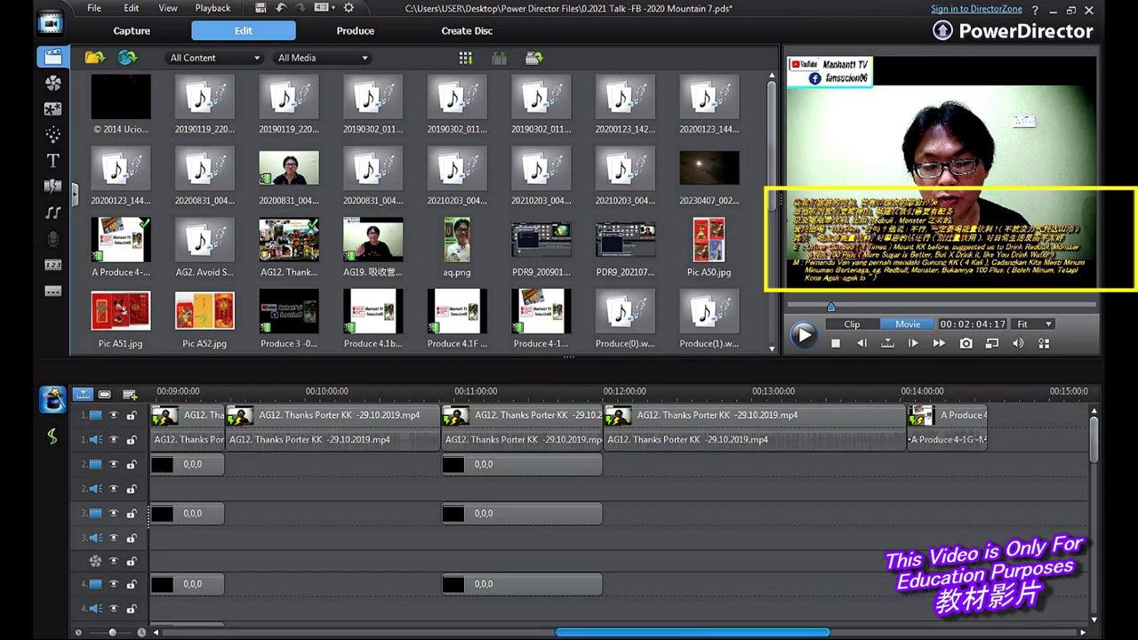
{"action": "scroll", "coordinate": [456, 490], "scroll_direction": "left", "scroll_amount": 10}
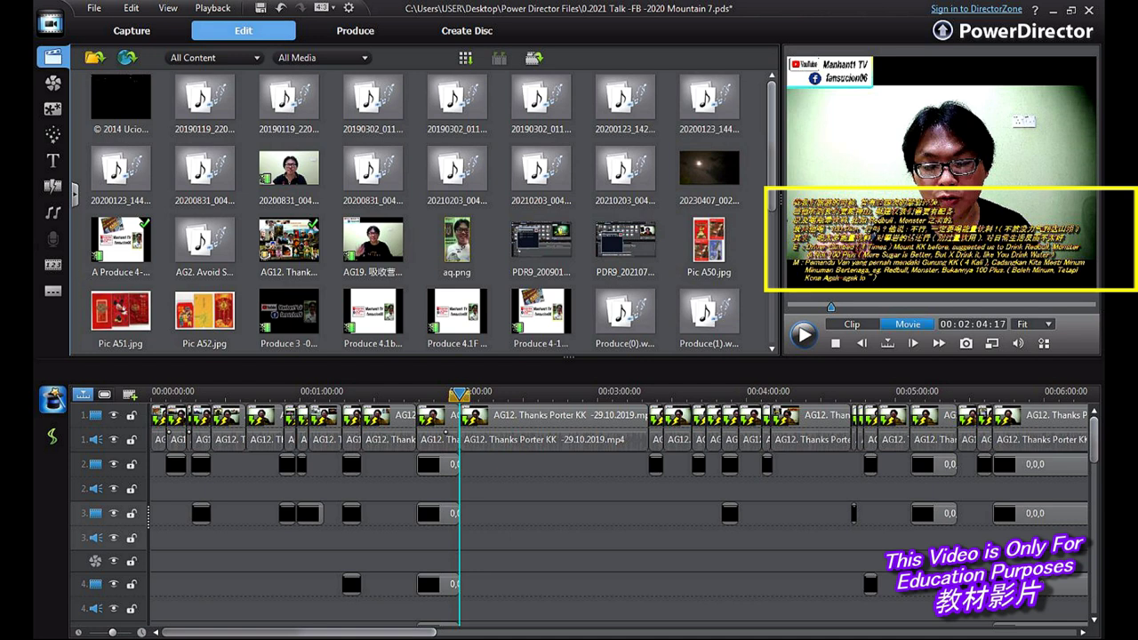
Step: Play the movie from 00:02:04 in the separate Media Viewer, view it full screen, and close the viewer
{"action": "left_click", "coordinate": [992, 343]}
{"action": "left_click", "coordinate": [992, 343]}
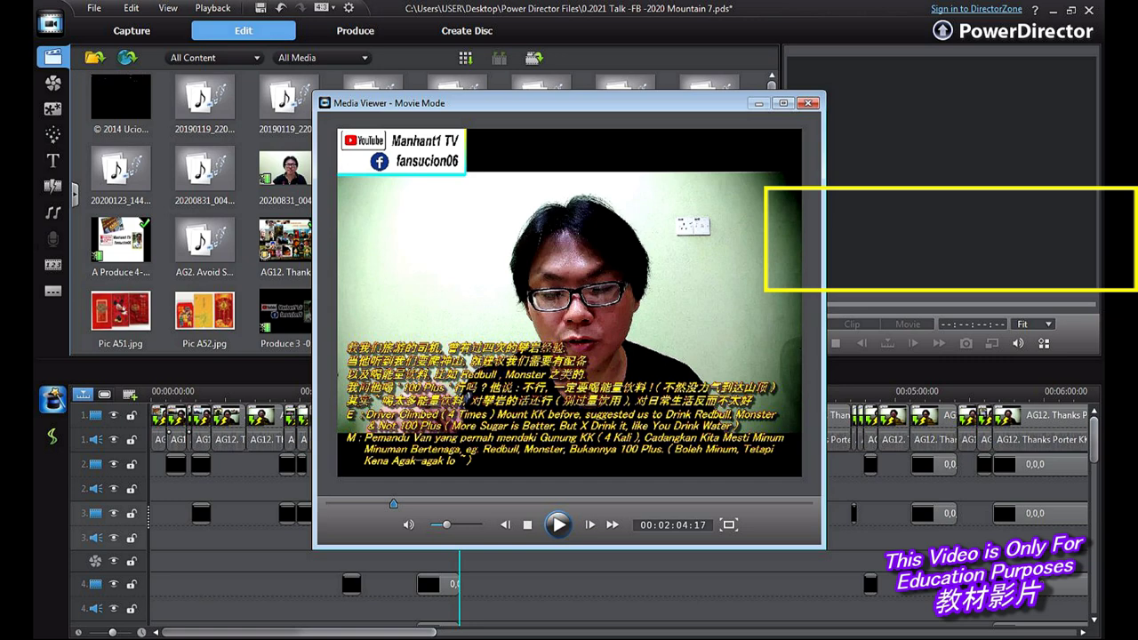
{"action": "left_click", "coordinate": [559, 524]}
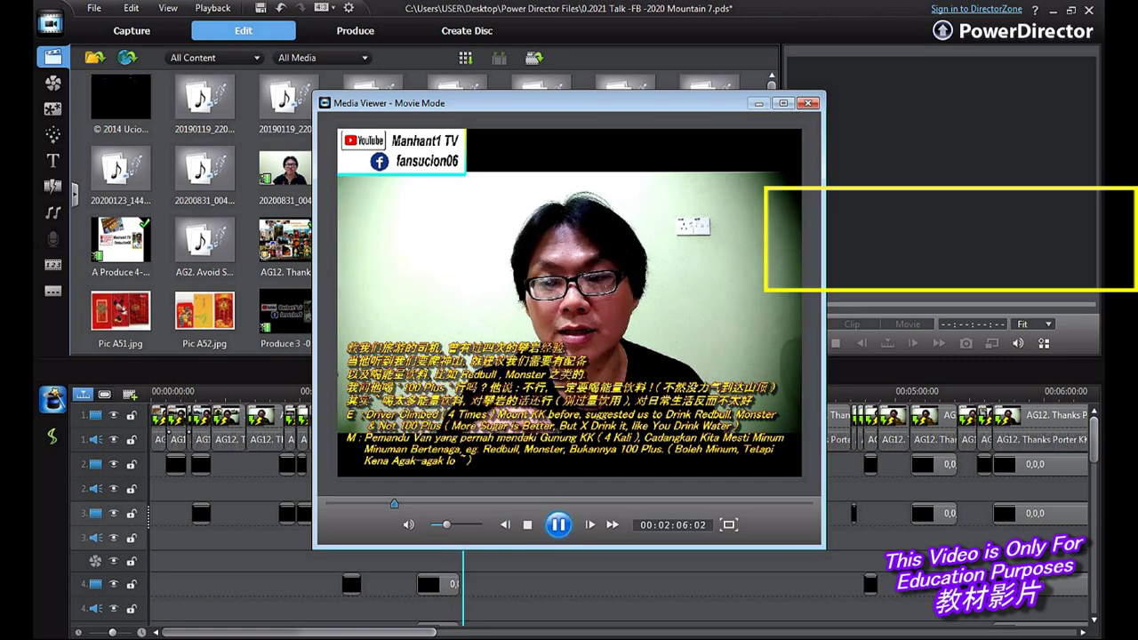
{"action": "left_click", "coordinate": [729, 525]}
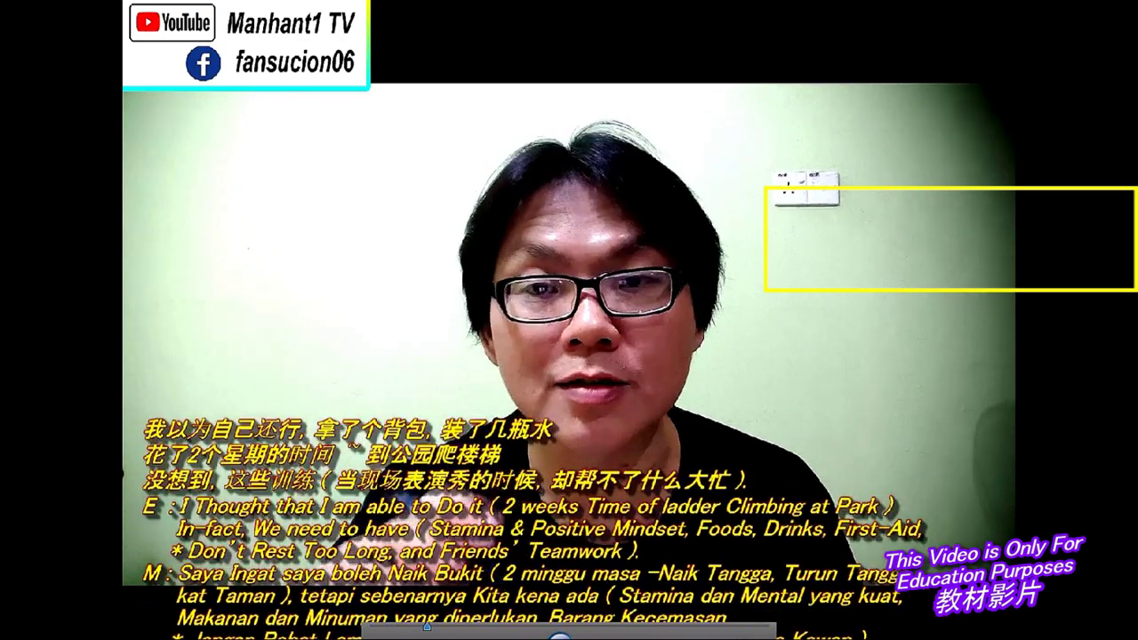
{"action": "key", "text": "Escape"}
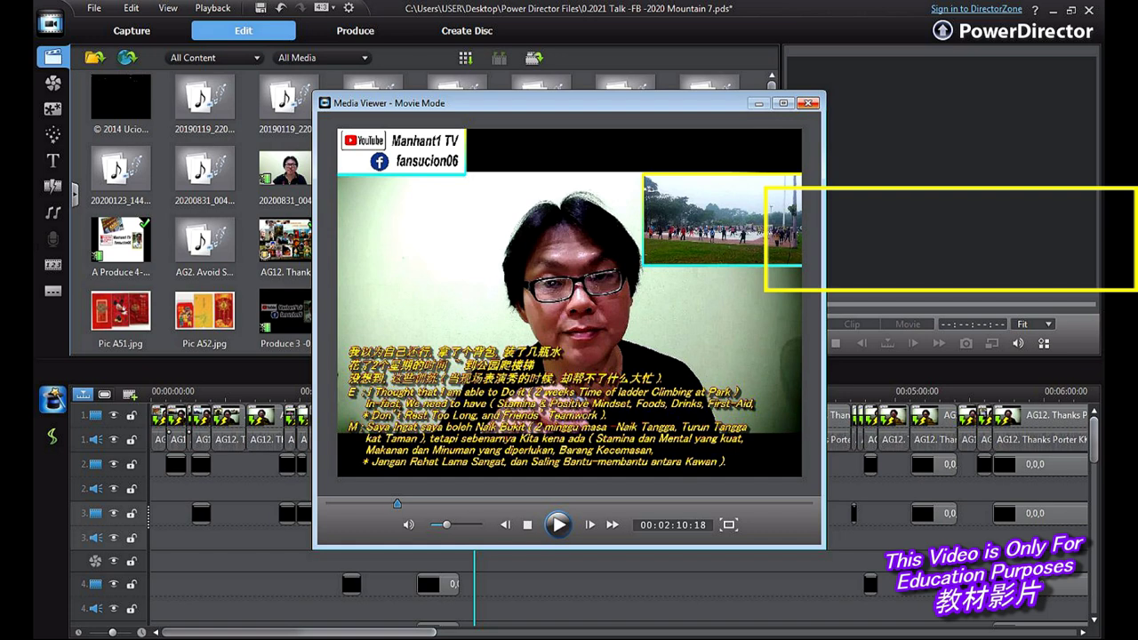
{"action": "left_click", "coordinate": [808, 103]}
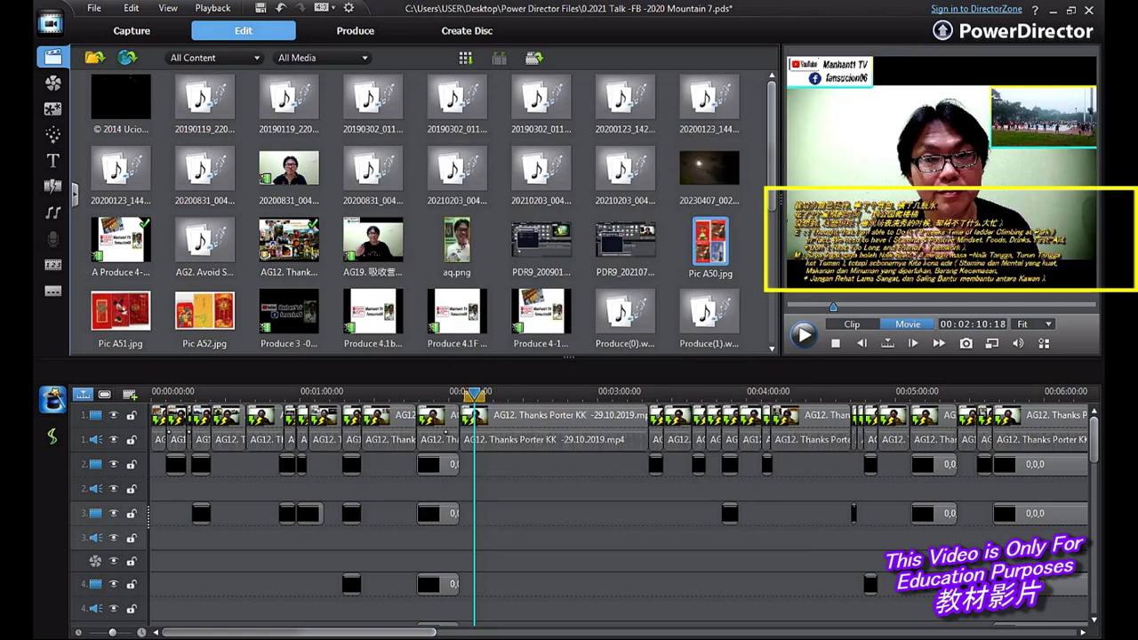
Step: Review the movie briefly from the start of the timeline, stop the playback, and switch to LoiLo Game Recorder
{"action": "left_click_drag", "start_coordinate": [474, 394], "coordinate": [152, 394]}
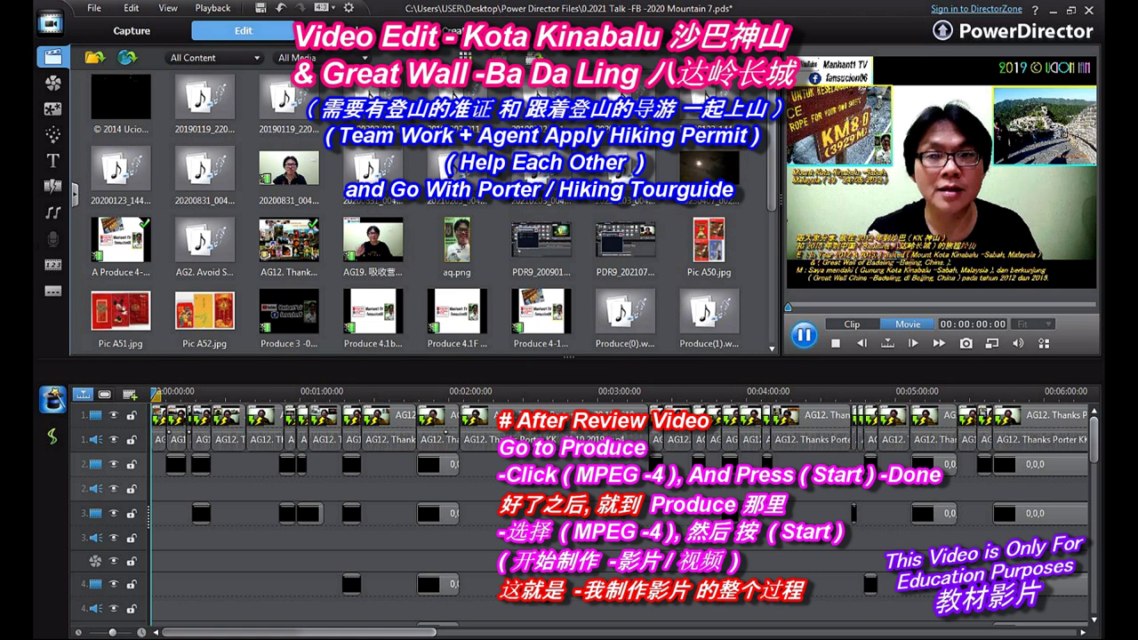
{"action": "left_click", "coordinate": [804, 335]}
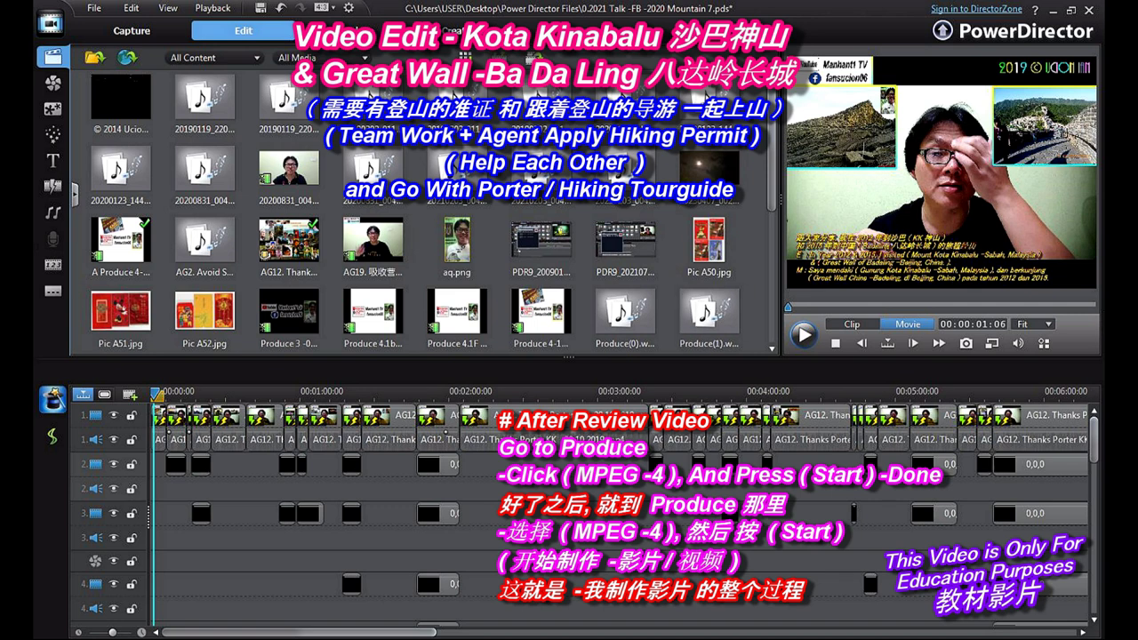
{"action": "left_click", "coordinate": [836, 343]}
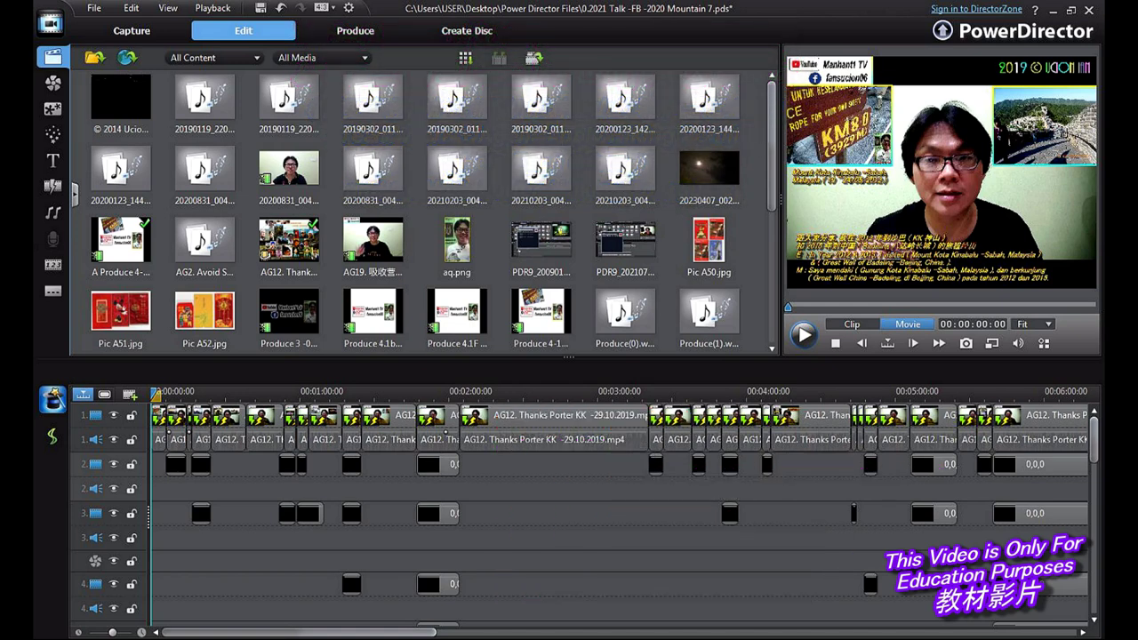
{"action": "key", "text": "alt+Tab"}
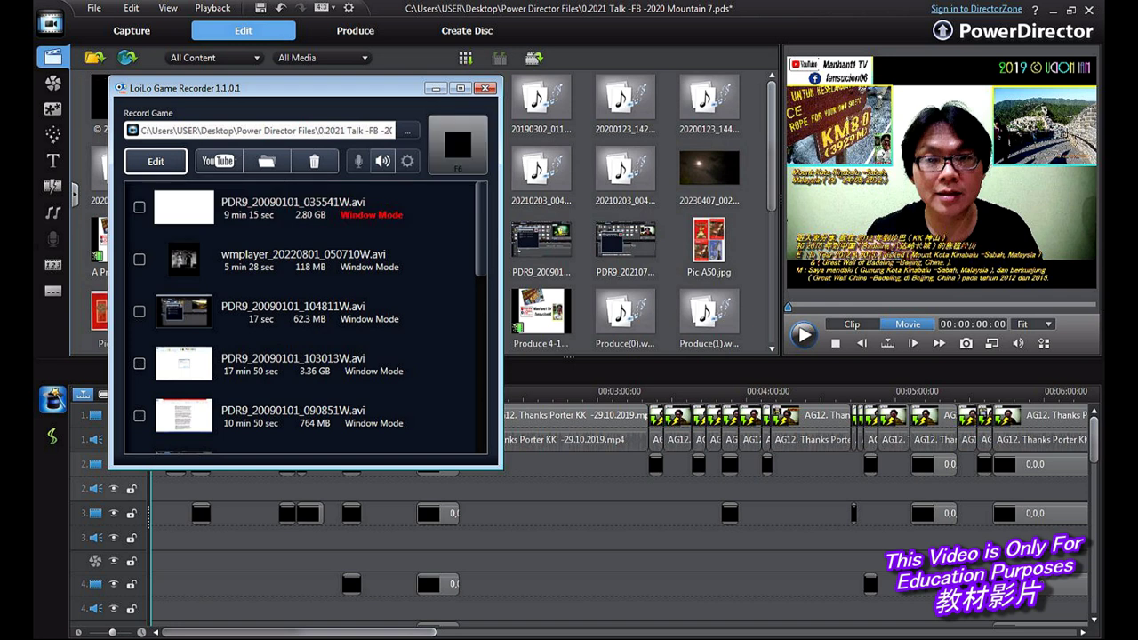